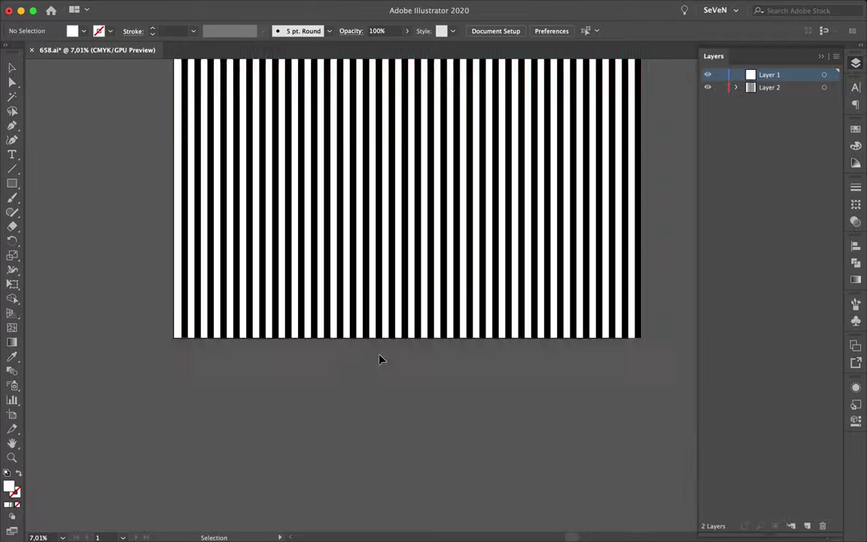
scroll(668, 396, up, 3)
Step: Shift the black-and-white stripe block to the left
scroll(537, 138, down, 3)
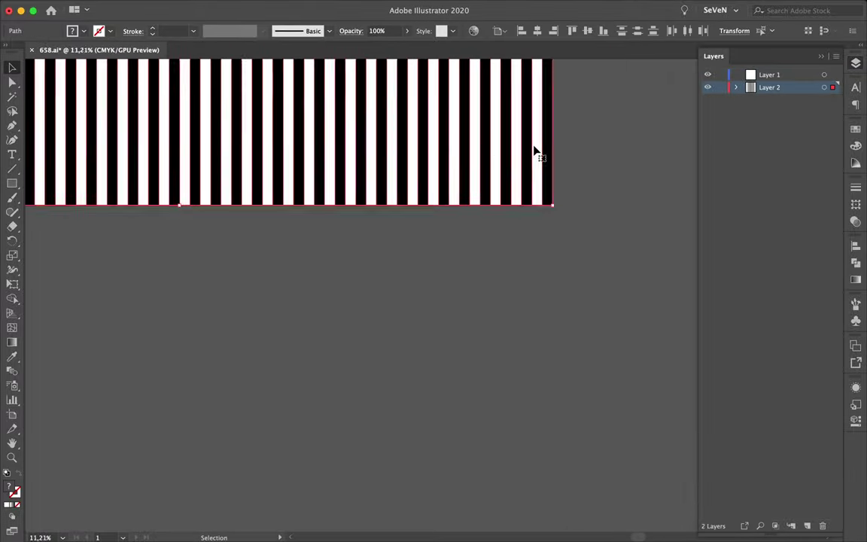
scroll(536, 146, down, 3)
mouse_move(287, 284)
mouse_down()
mouse_move(261, 283)
mouse_move(93, 369)
mouse_up()
scroll(94, 369, up, 5)
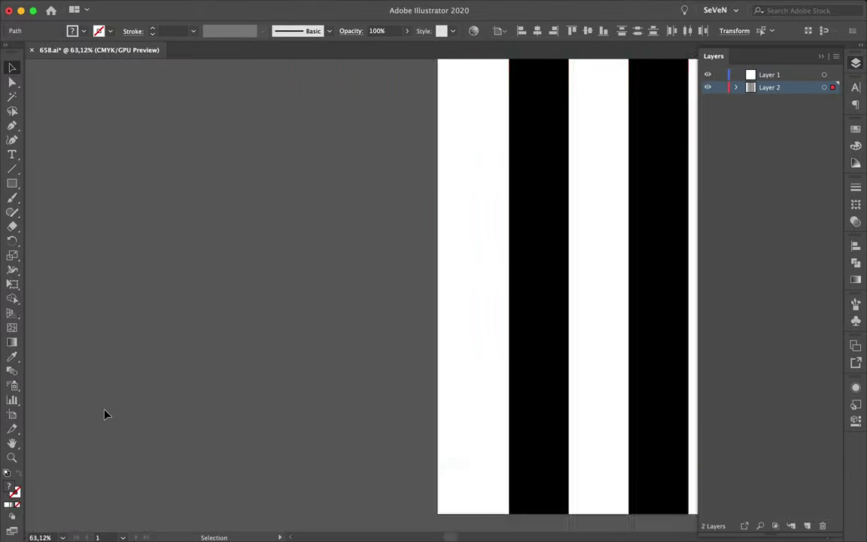
scroll(93, 368, down, 3)
scroll(91, 388, down, 3)
Step: Drag the stripe block's edges with Direct Selection to make a tall, narrow portrait panel
key(a)
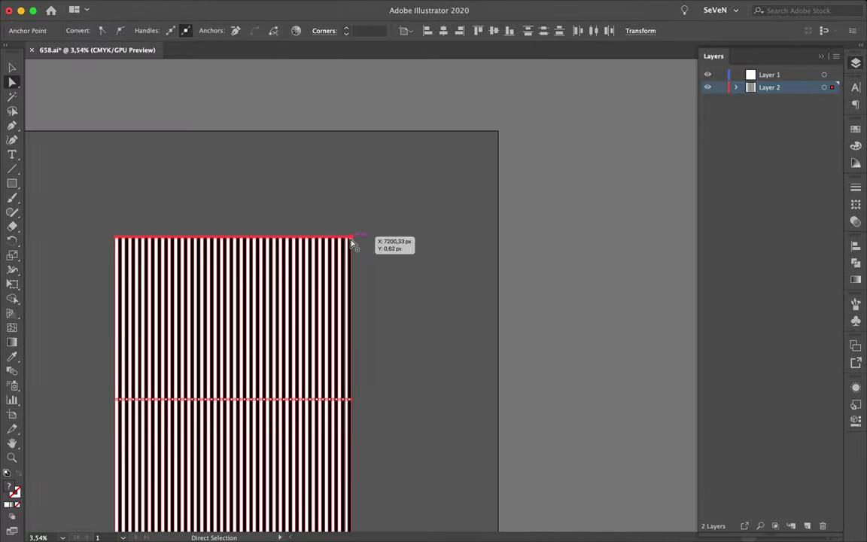
click(391, 282)
scroll(390, 281, down, 1)
click(367, 271)
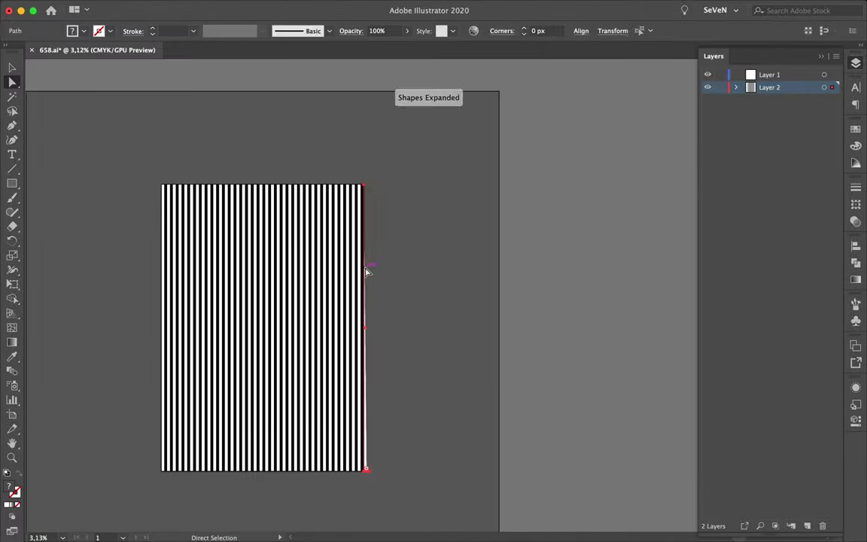
key(v)
click(435, 248)
scroll(435, 248, down, 1)
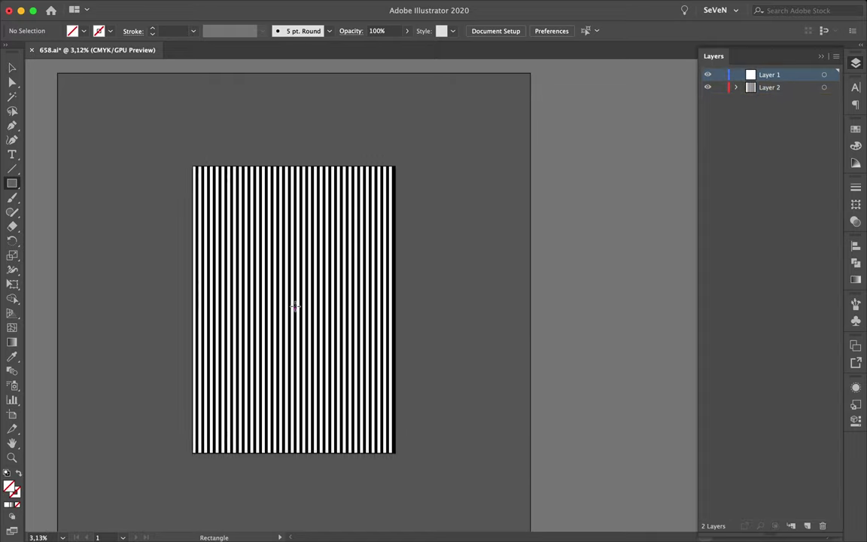
Step: Draw a small square at the stripes' centre and divide the stripes along its edges
scroll(295, 307, up, 3)
drag(248, 261, 359, 348)
scroll(358, 348, down, 3)
key(v)
click(467, 290)
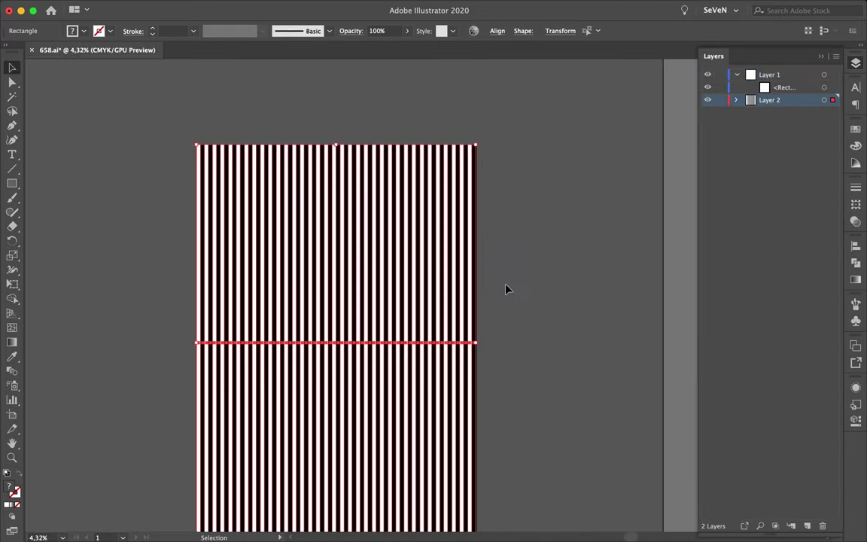
drag(832, 100, 834, 75)
click(719, 88)
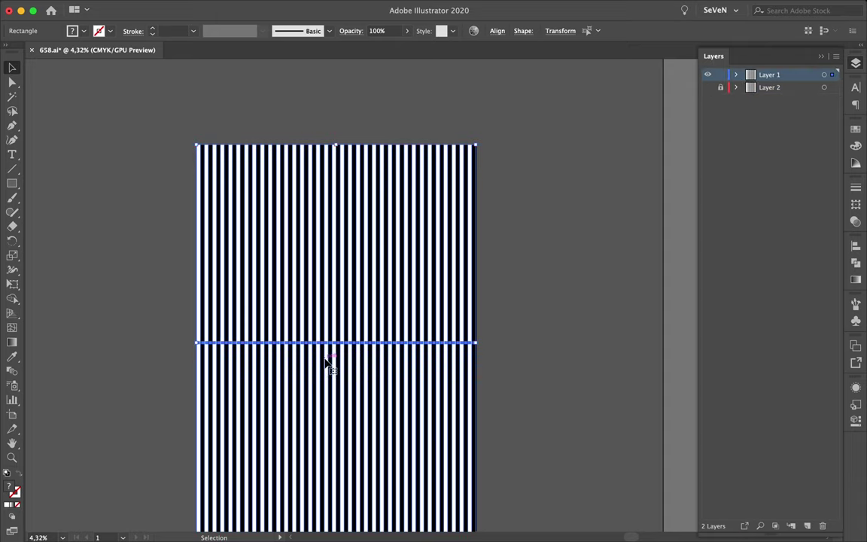
click(855, 262)
click(711, 302)
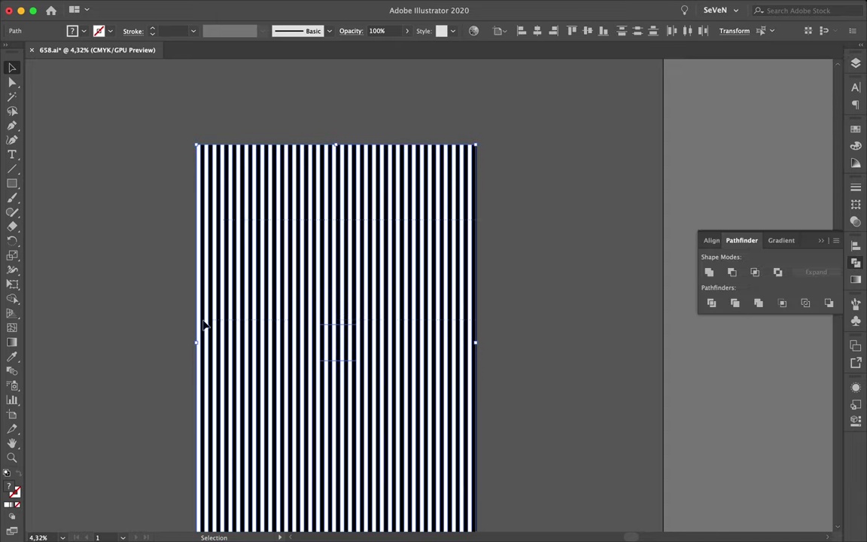
Step: Rotate the central square piece 90° so its stripes run horizontally
shift+click(433, 327)
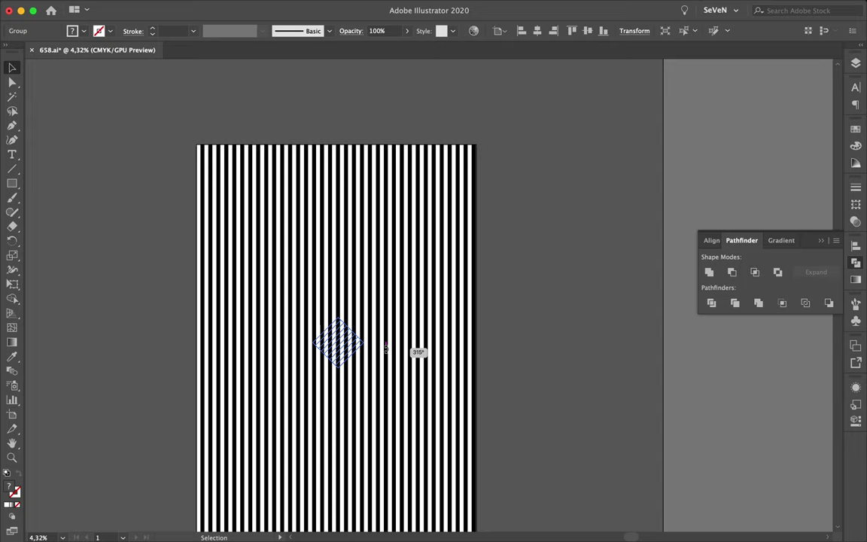
drag(386, 348, 504, 350)
click(504, 350)
scroll(504, 349, down, 1)
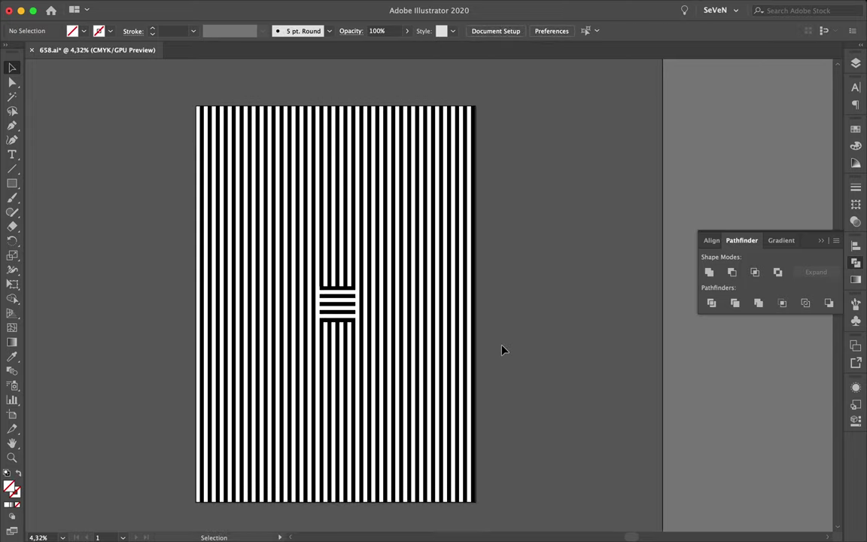
click(463, 260)
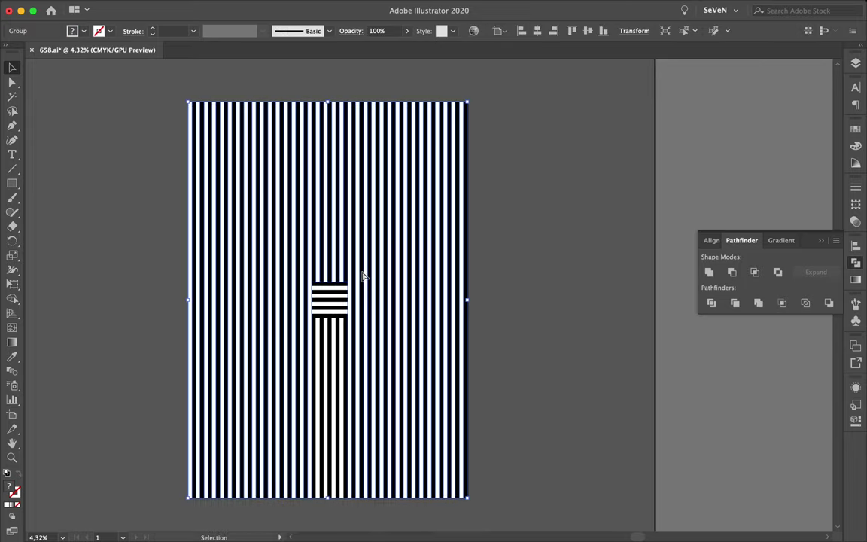
click(856, 63)
Step: Alt-drag a copy of the horizontal-stripe square and snap it exactly over the original
click(424, 296)
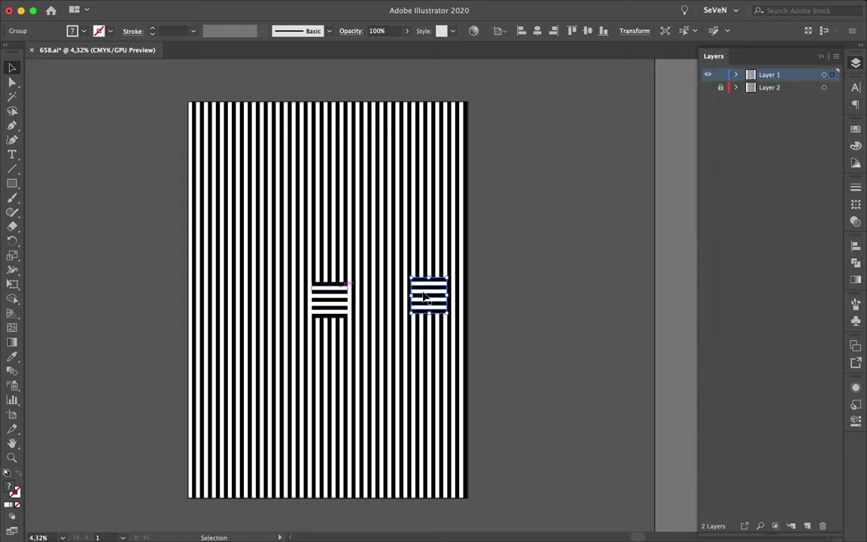
drag(378, 275, 367, 268)
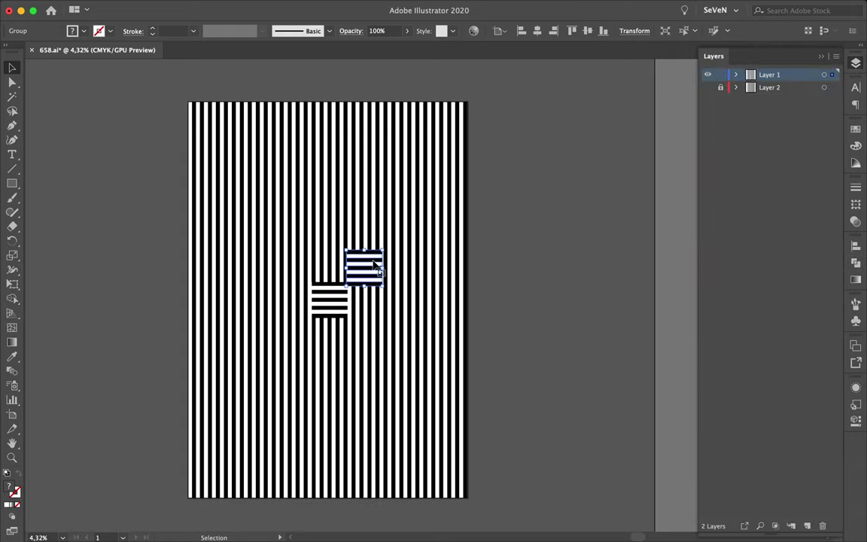
scroll(374, 265, up, 5)
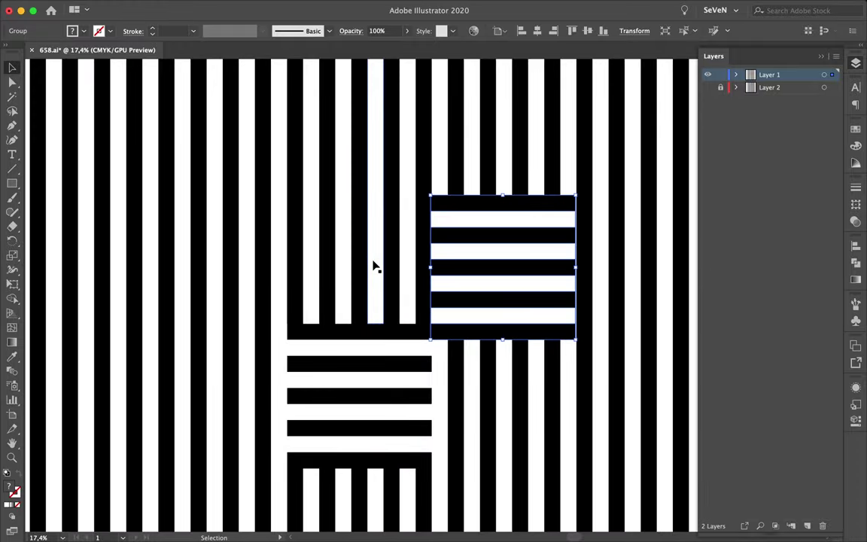
click(522, 319)
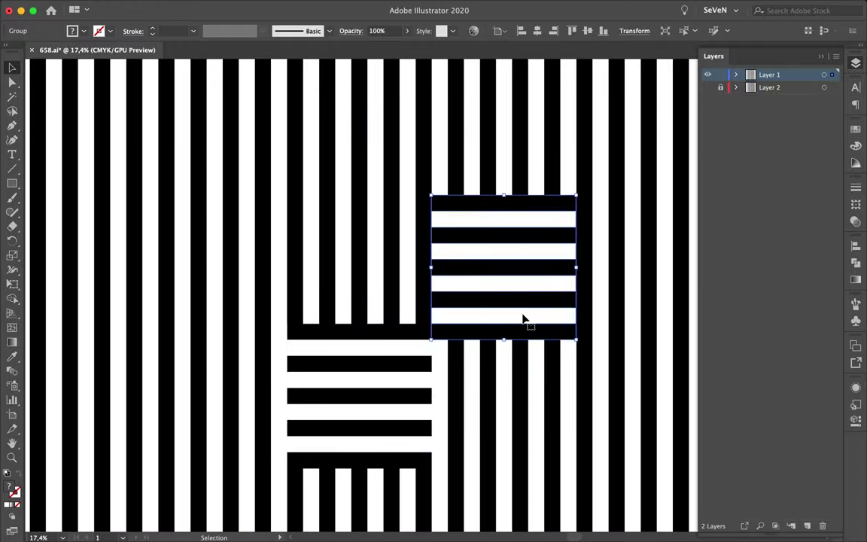
click(406, 346)
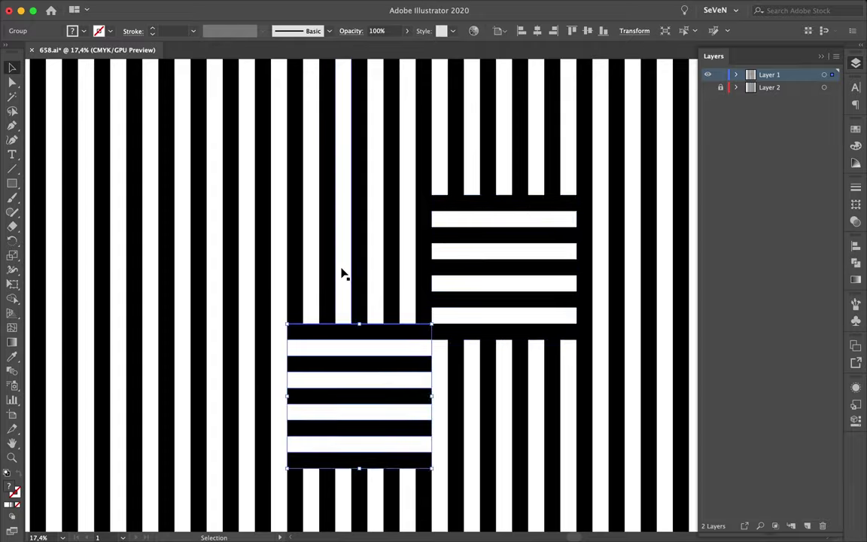
scroll(545, 241, down, 6)
drag(381, 271, 354, 296)
scroll(354, 295, up, 3)
scroll(353, 295, up, 1)
scroll(354, 295, down, 2)
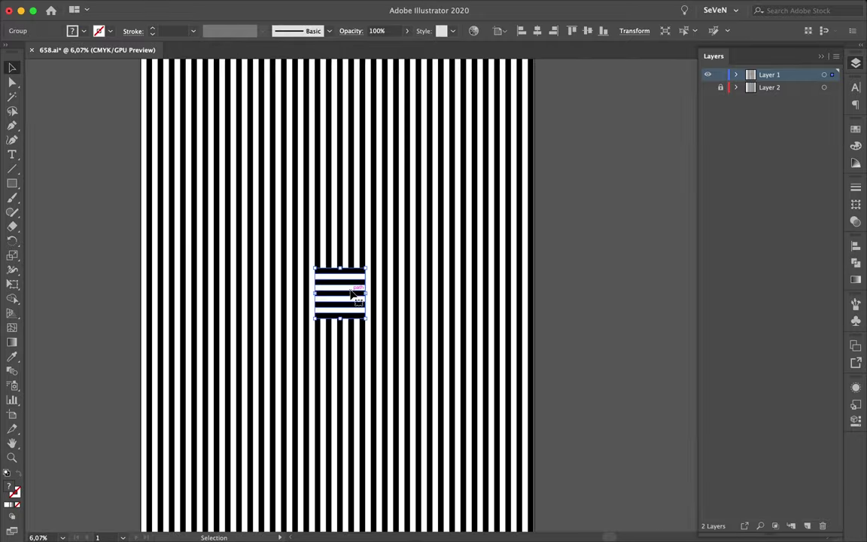
Step: Draw a larger square centred on the striped square and select all artwork in Outline view
scroll(339, 294, up, 3)
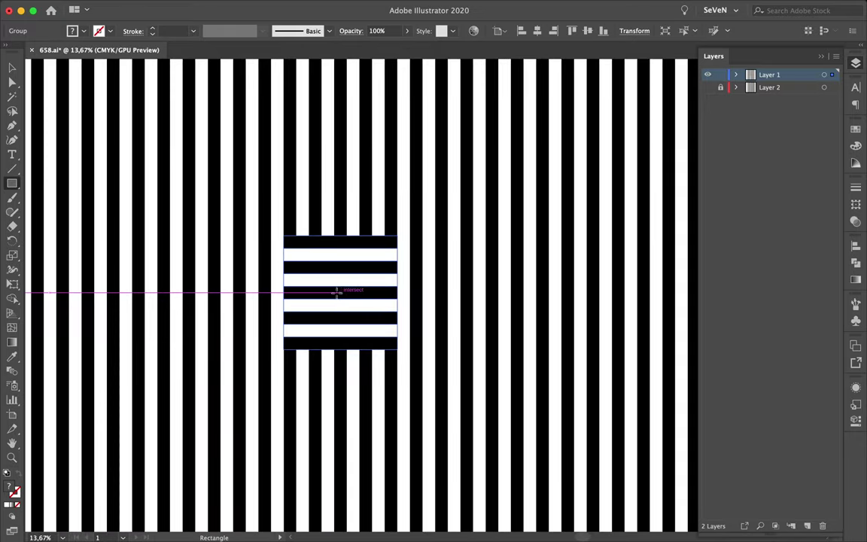
drag(341, 292, 426, 374)
scroll(426, 361, down, 3)
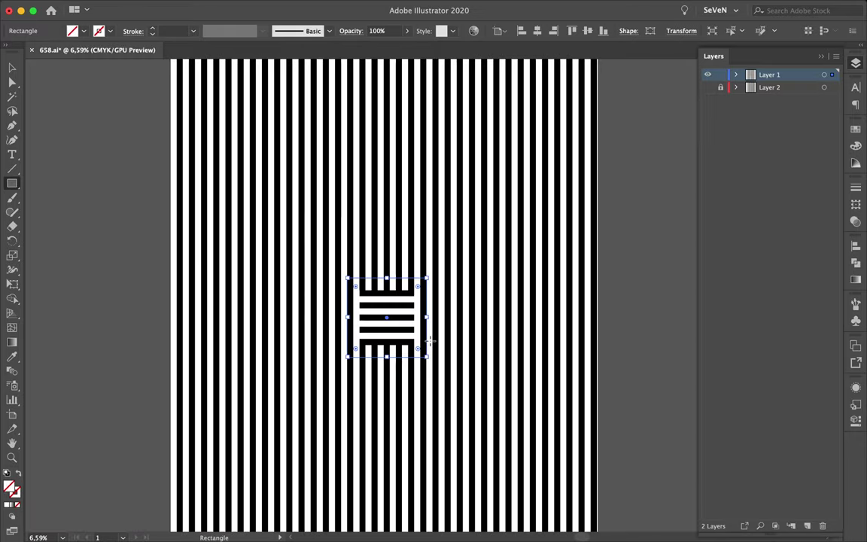
scroll(429, 342, down, 2)
key(v)
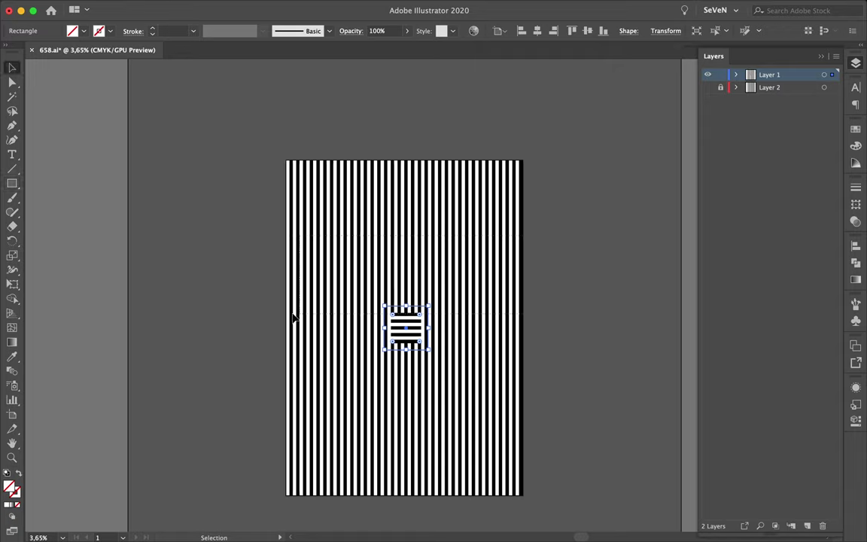
key(super+a)
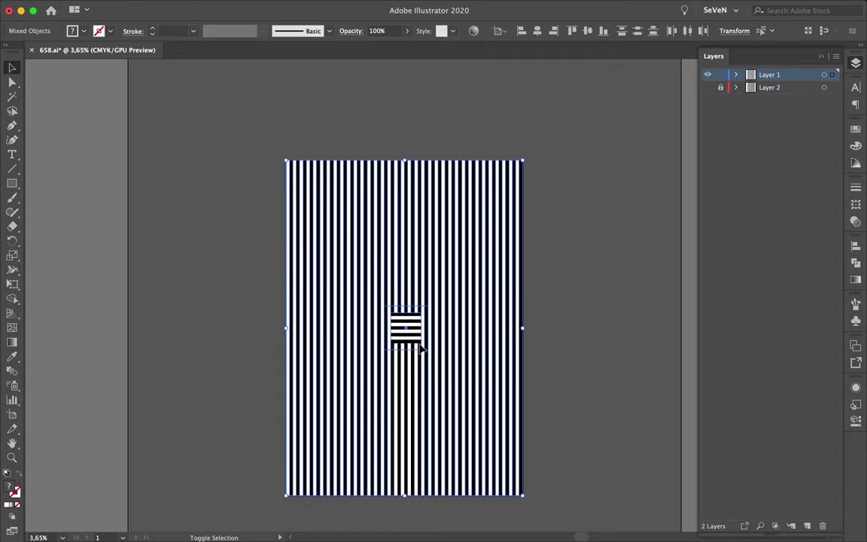
scroll(448, 315, up, 2)
key(super+y)
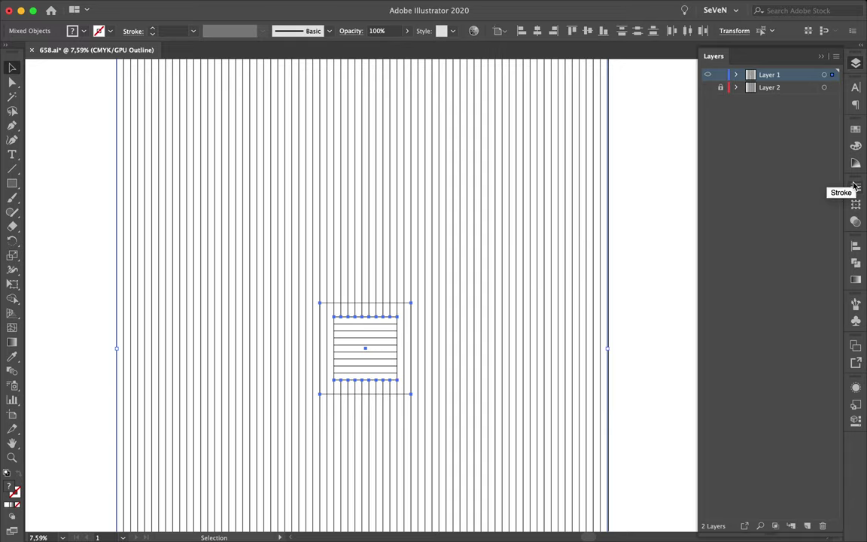
Step: Divide the stripes with Pathfinder along the larger square, then select the central piece
click(859, 263)
key(super+y)
key(super+0)
click(391, 257)
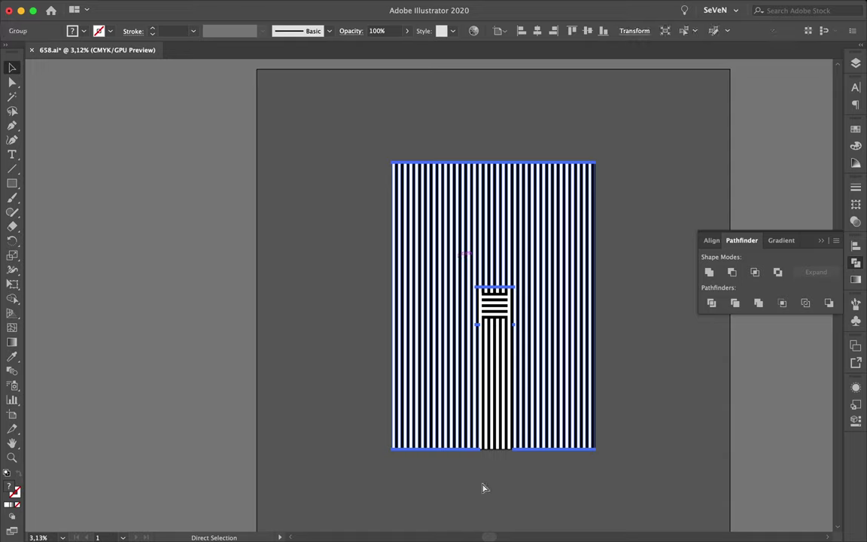
click(503, 305)
click(437, 275)
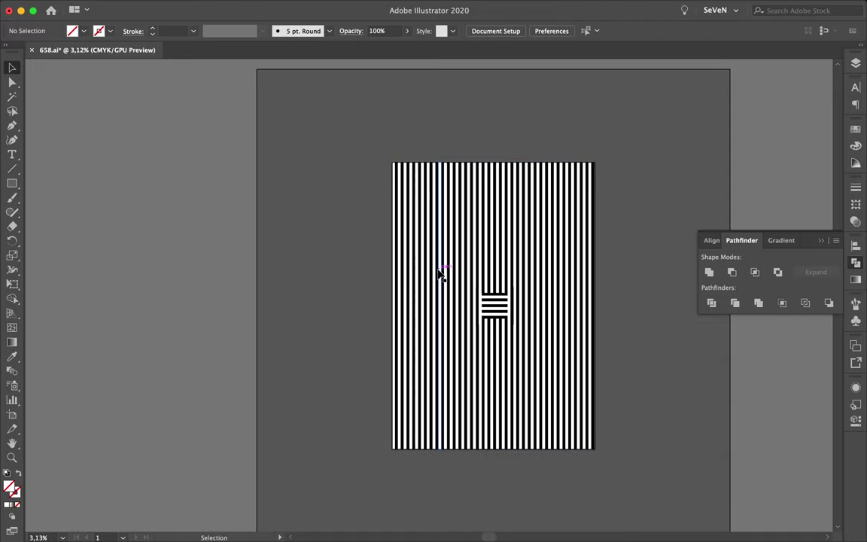
click(549, 350)
click(515, 292)
alt+scroll(516, 293, up, 3)
alt+scroll(516, 293, up, 5)
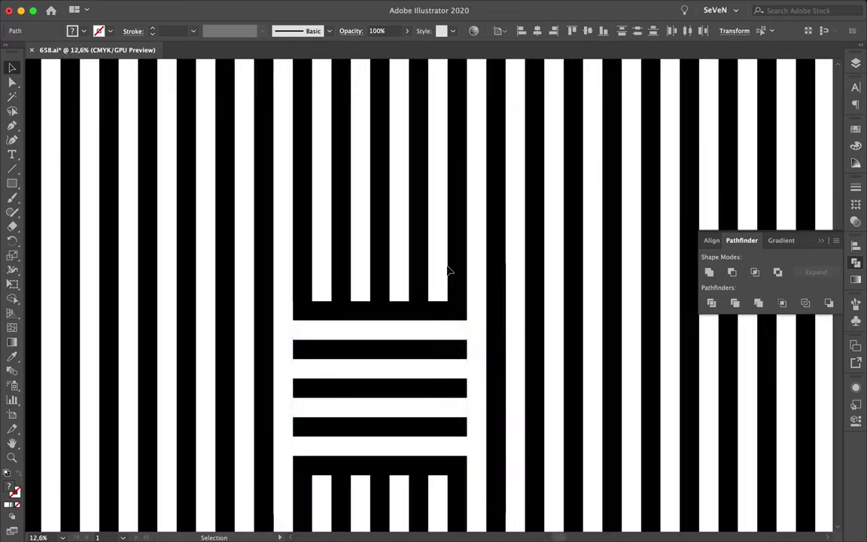
Step: Rotate the central striped square and draw a 2000 px square from the stripes' centre
mouse_move(400, 228)
mouse_down()
mouse_move(546, 237)
mouse_move(400, 230)
mouse_up()
alt+scroll(323, 222, down, 3)
drag(342, 279, 411, 348)
key(v)
click(414, 357)
click(590, 160)
click(393, 380)
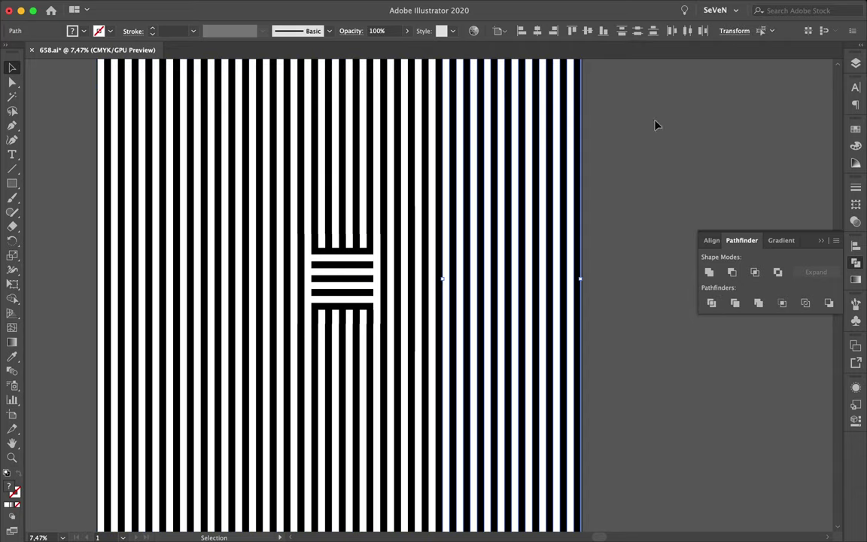
Step: Select the horizontal-stripe square's paths and the white path behind the stripes
scroll(64, 158, down, 3)
scroll(246, 461, down, 3)
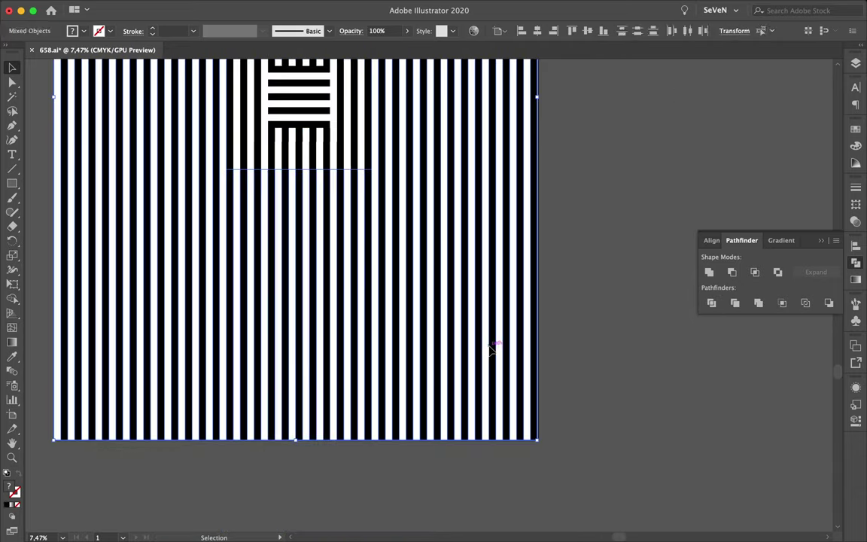
scroll(421, 301, up, 3)
key(a)
click(302, 178)
key(v)
click(267, 145)
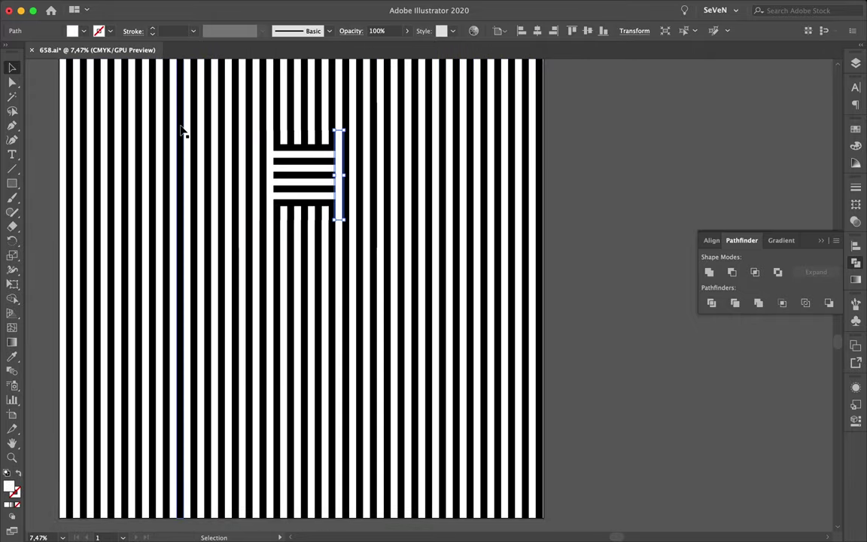
scroll(183, 131, down, 2)
click(281, 218)
scroll(259, 308, up, 3)
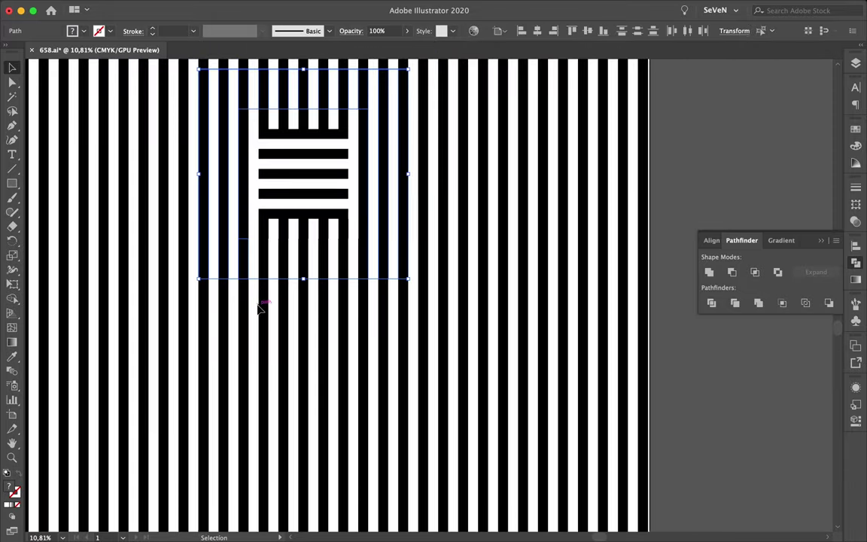
Step: Check the central group in Outline view and bring its stripes to the front
key(ctrl+y)
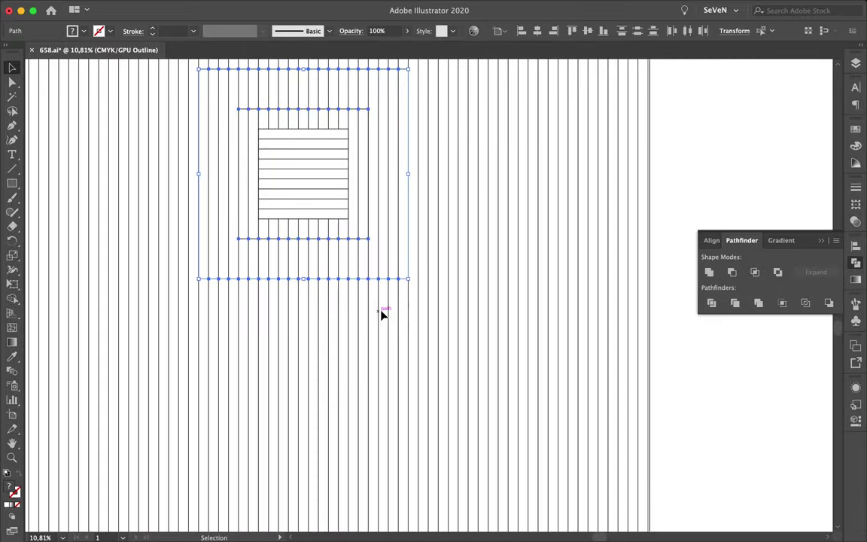
scroll(401, 252, down, 2)
click(449, 156)
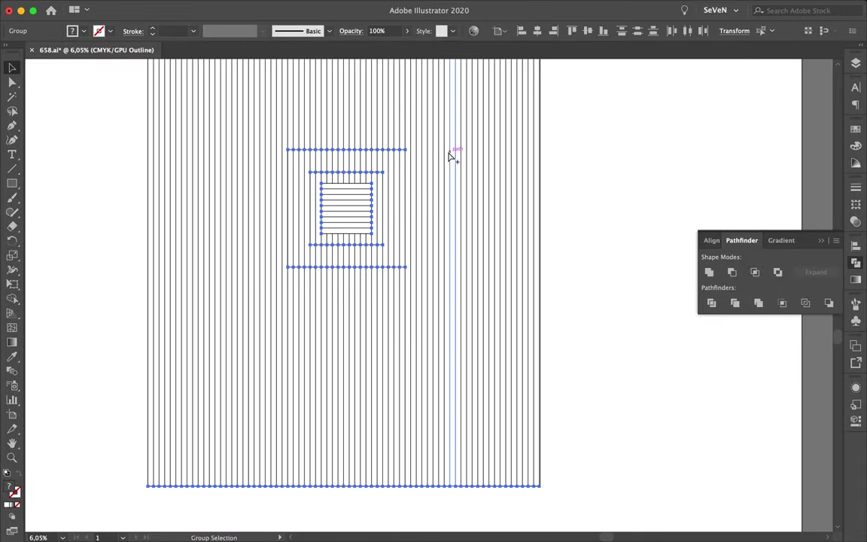
click(604, 192)
key(ctrl+y)
click(283, 226)
click(286, 144)
key(ctrl+shift+bracketright)
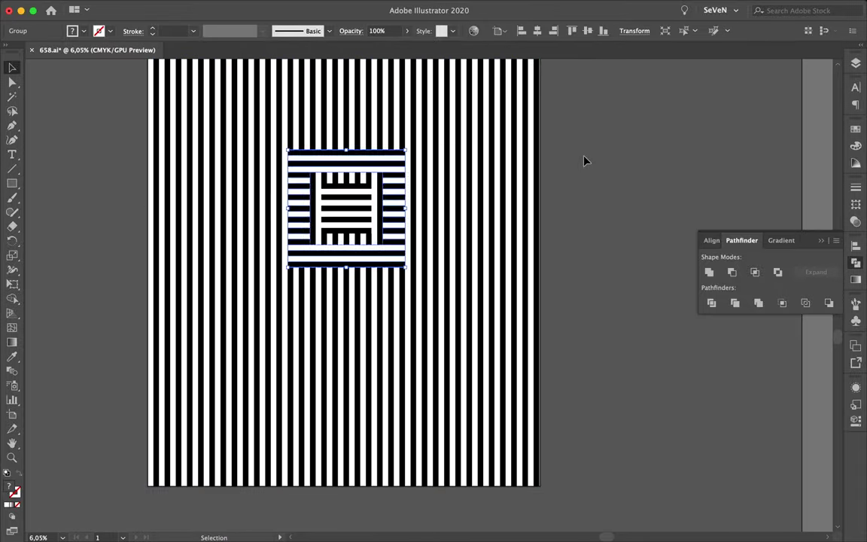
click(600, 164)
scroll(460, 175, up, 2)
click(325, 198)
key(m)
scroll(323, 209, up, 2)
Step: Draw a square from the centre outward and remove its fill
drag(358, 305, 500, 448)
scroll(501, 448, down, 2)
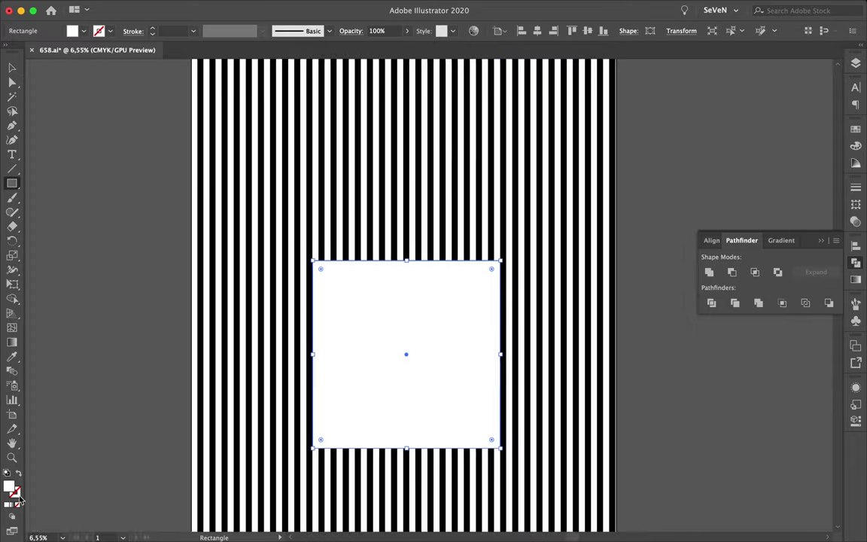
click(18, 504)
key(a)
key(v)
scroll(503, 395, left, 2)
mouse_move(345, 257)
mouse_down()
mouse_move(422, 205)
mouse_move(542, 228)
mouse_up()
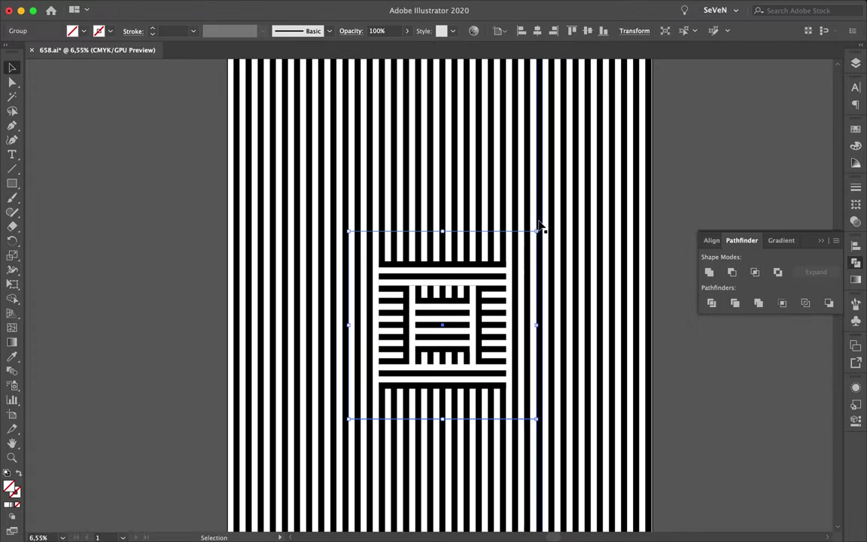
click(434, 247)
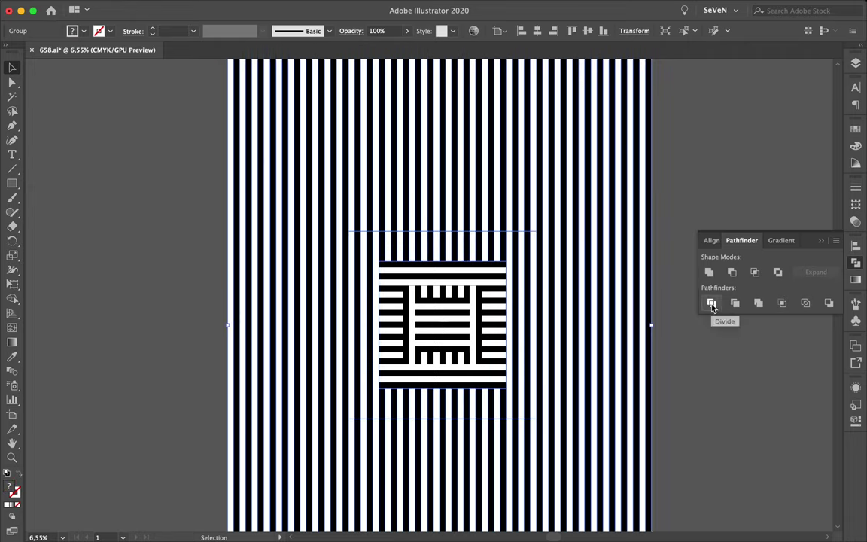
Step: Select stripe paths with the background stripes in Outline view, then undo the change
scroll(209, 184, down, 2)
scroll(367, 473, down, 3)
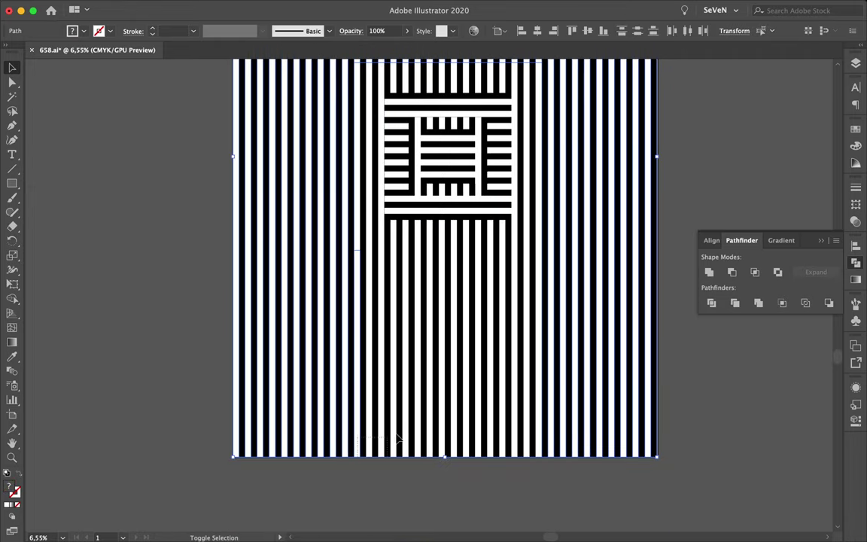
click(540, 411)
scroll(539, 410, up, 2)
click(531, 162)
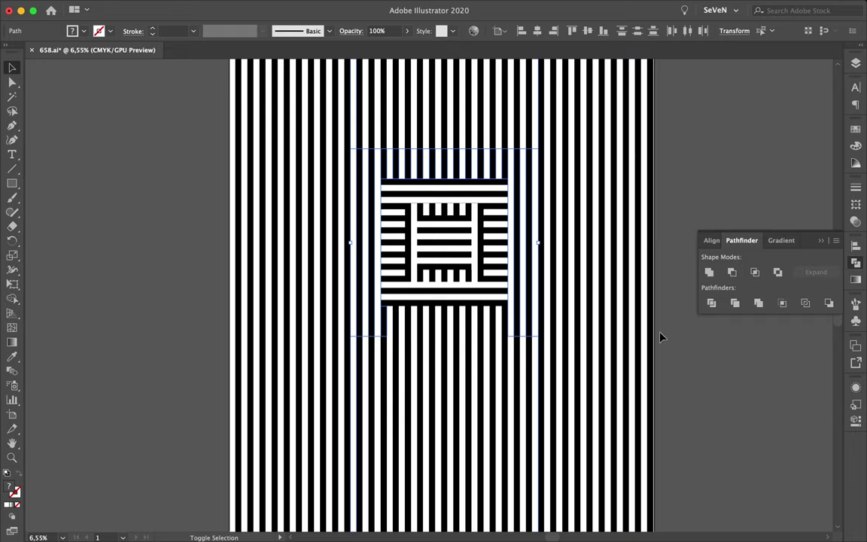
scroll(684, 364, down, 2)
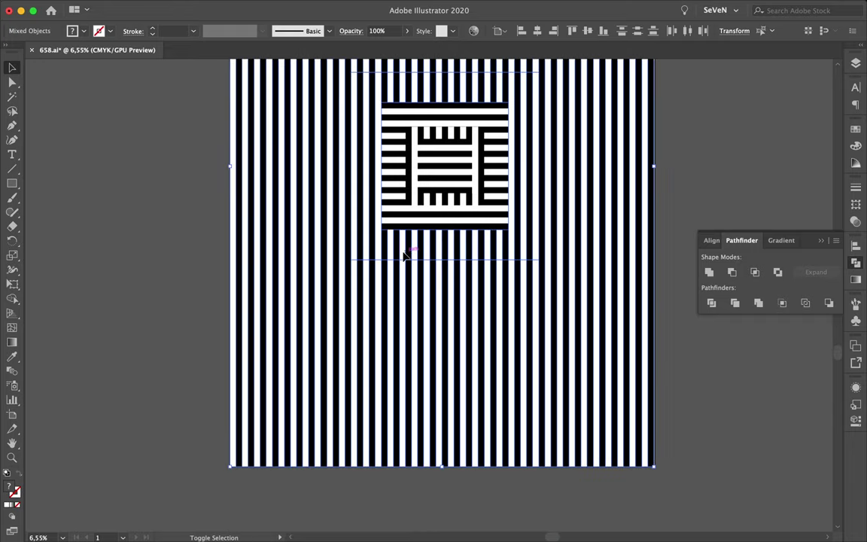
key(ctrl+y)
shift+click(441, 340)
key(ctrl+y)
key(ctrl+z)
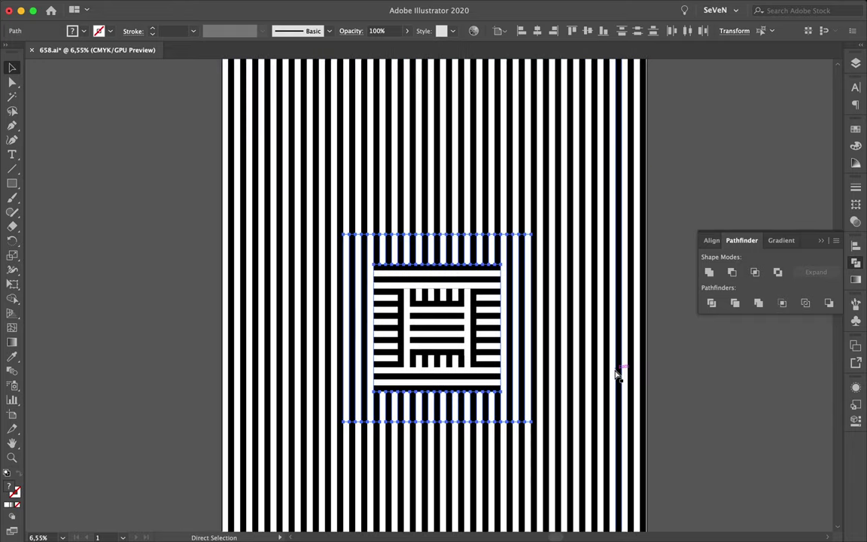
Step: Select the central square artwork group and show the rulers
scroll(436, 301, down, 1)
key(g)
scroll(440, 338, up, 4)
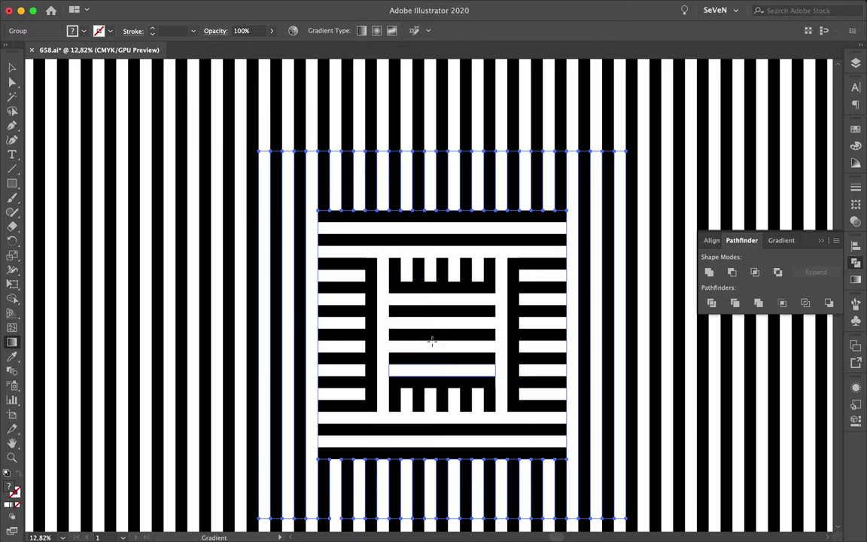
scroll(448, 342, down, 1)
key(ctrl+shift+a)
click(451, 346)
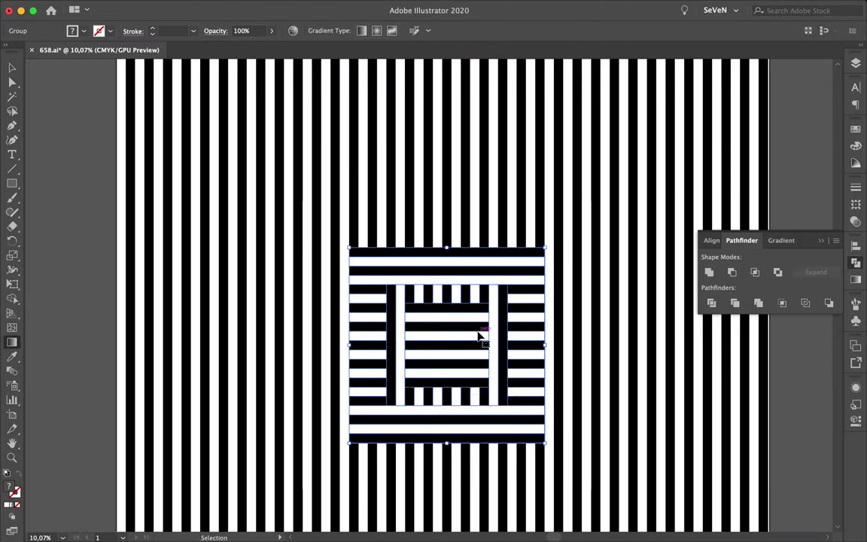
key(v)
key(ctrl+r)
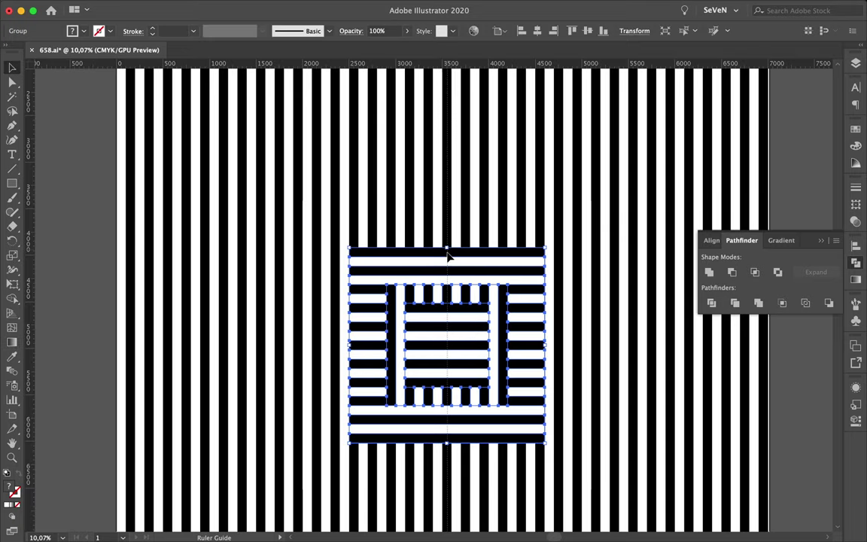
Step: Draw a large square around the central striped artwork
scroll(448, 258, left, 2)
scroll(389, 296, up, 3)
key(m)
scroll(460, 325, down, 3)
drag(460, 325, 681, 444)
scroll(452, 301, down, 3)
key(v)
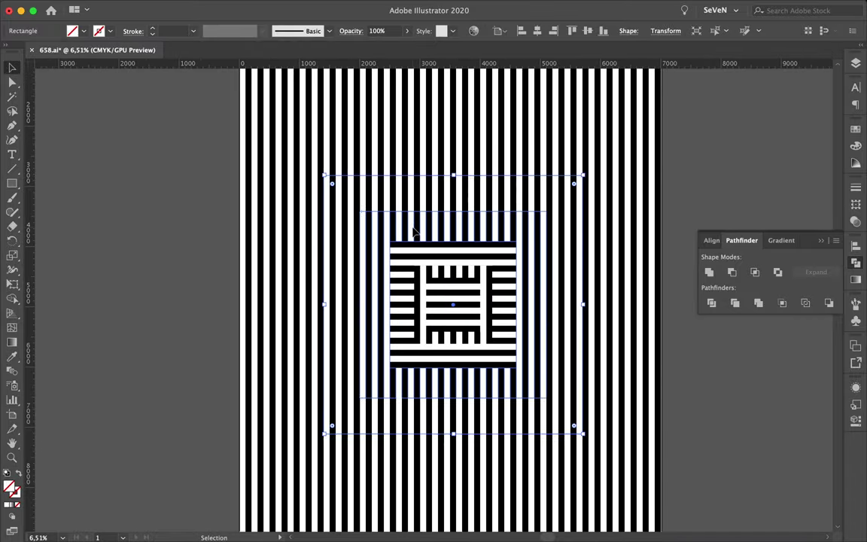
Step: Select the new square with the stripes beneath and group them (Cmd+G)
click(362, 197)
shift+click(485, 297)
key(super+z)
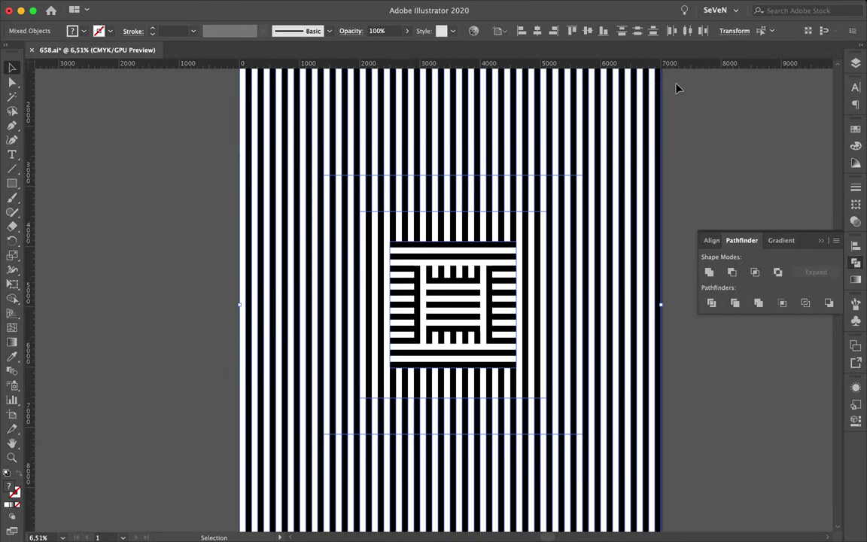
scroll(329, 219, down, 5)
click(345, 465)
click(570, 259)
scroll(570, 258, up, 5)
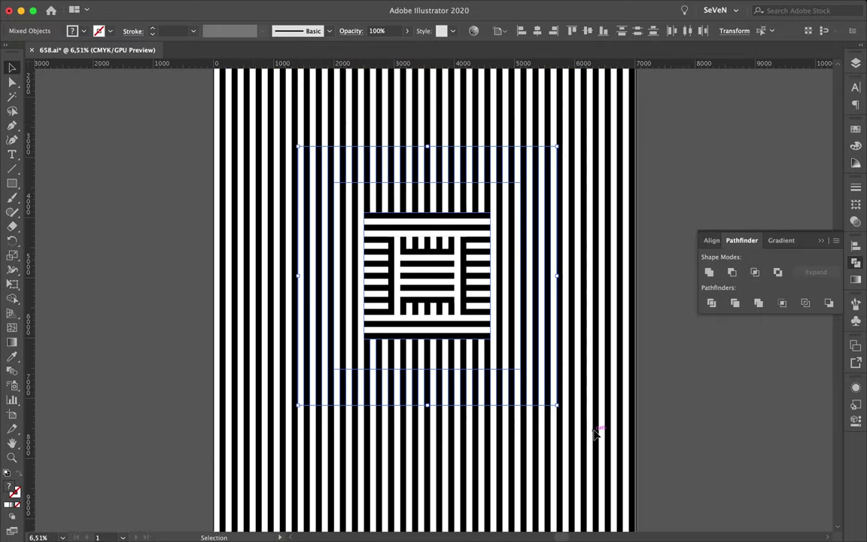
key(super+g)
Step: Select and deselect the stripe artwork to isolate the inner square group
drag(294, 143, 575, 193)
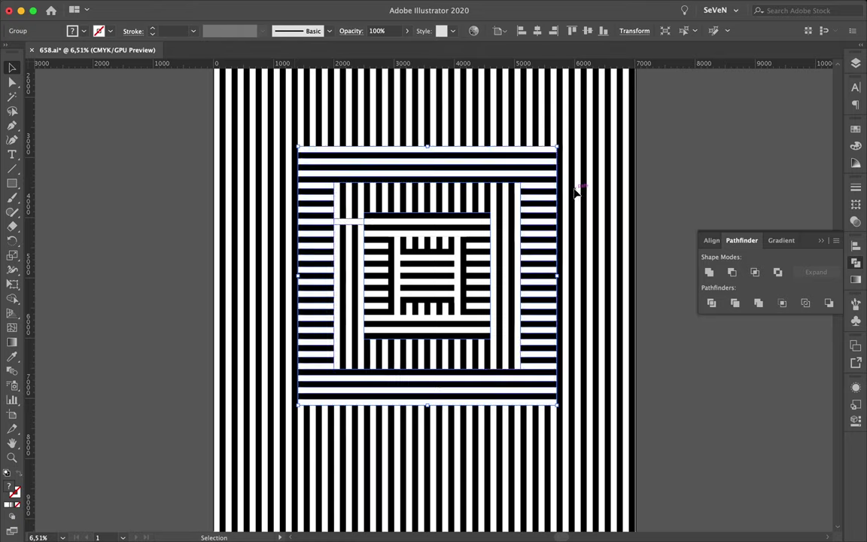
click(655, 344)
click(542, 376)
click(215, 238)
key(super+a)
click(699, 399)
scroll(516, 437, down, 2)
Step: Send the inner square group behind the stripes, undoing an accidental move
drag(354, 213, 353, 204)
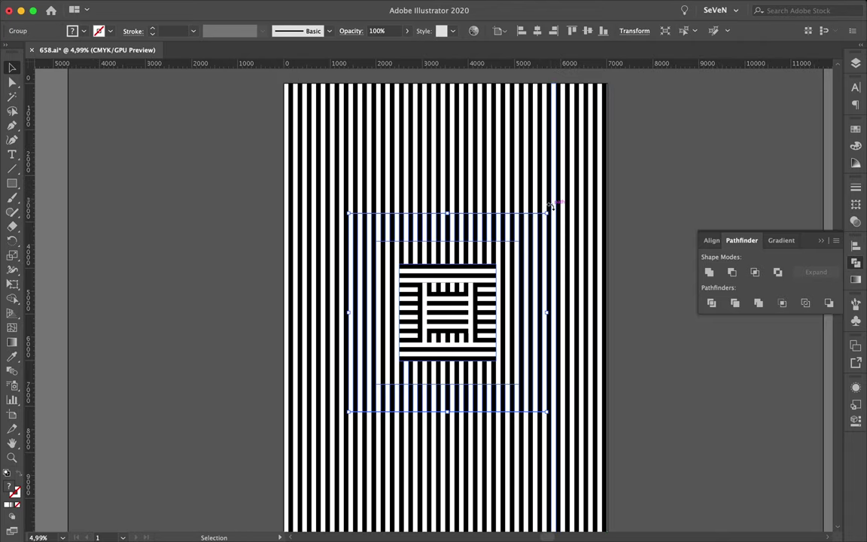
key(super+shift+bracketleft)
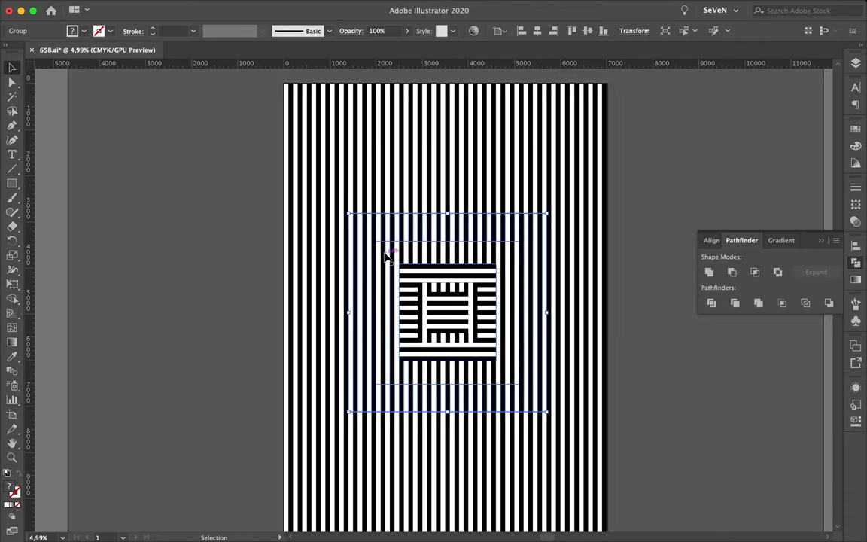
drag(385, 258, 610, 328)
key(super+z)
Step: Bring the outer striped rings above the background stripes and shift them left in outline view
click(610, 328)
key(a)
drag(335, 421, 580, 213)
key(super+shift+bracketright)
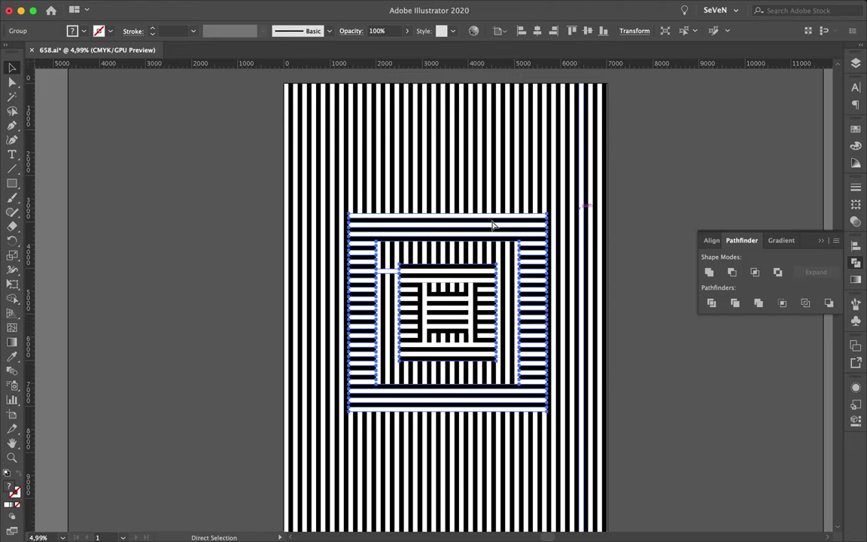
key(super+y)
key(super+y)
mouse_move(507, 412)
mouse_down()
mouse_move(251, 389)
mouse_move(405, 402)
mouse_move(428, 304)
mouse_up()
key(super+shift+a)
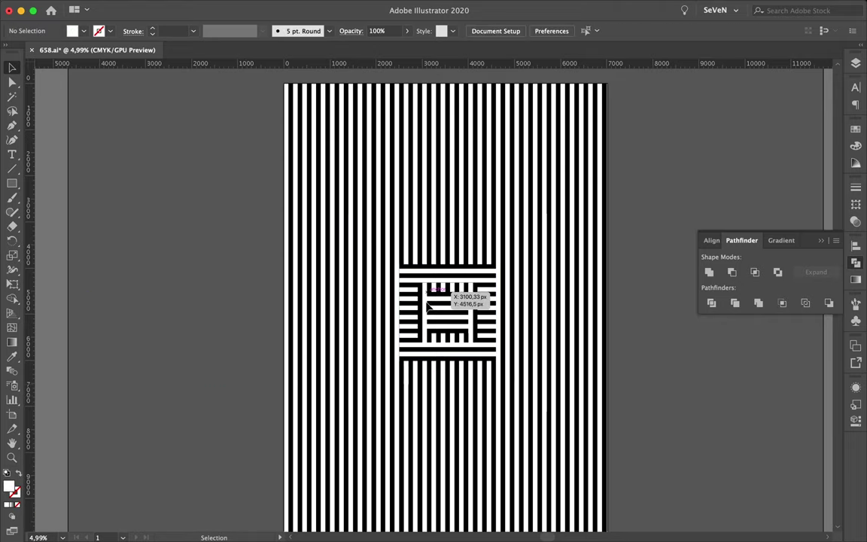
Step: Bring the inner rectangle rings forward so the stripe directions alternate
click(604, 199)
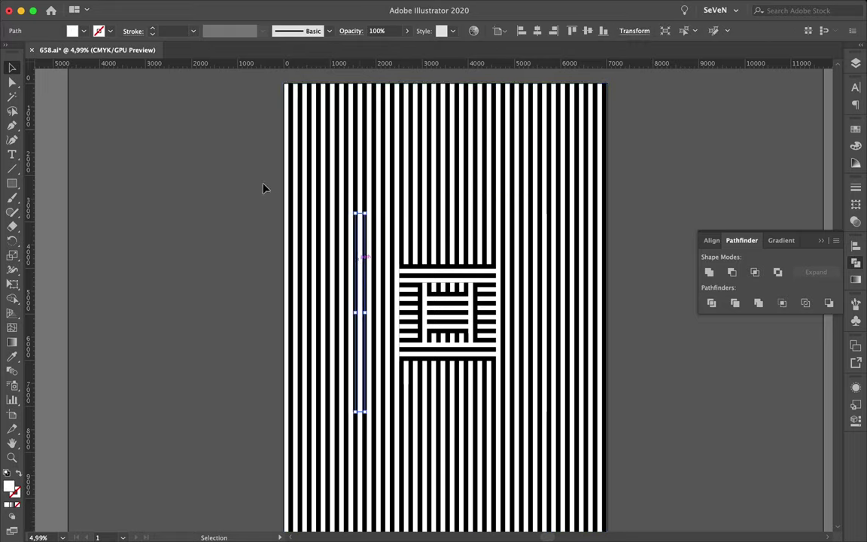
key(super+1)
key(super+0)
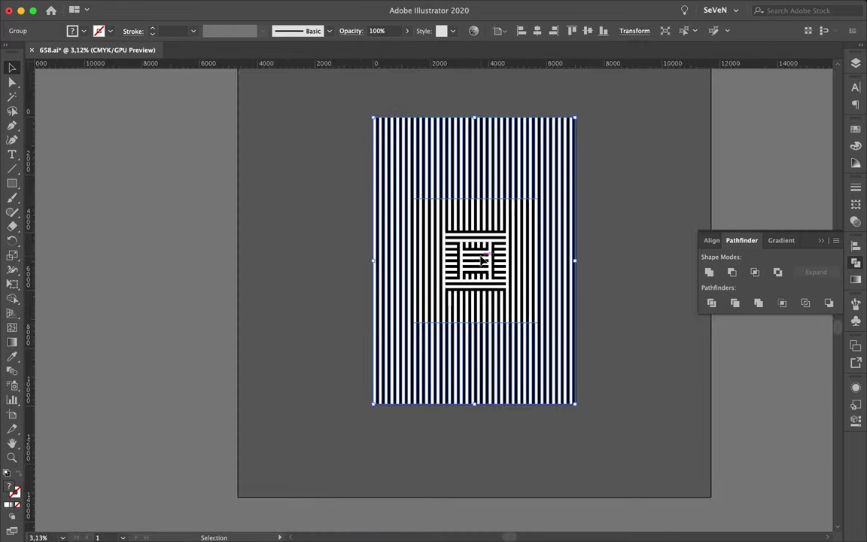
click(580, 362)
drag(427, 368, 408, 192)
key(super+shift+bracketright)
key(super+shift+a)
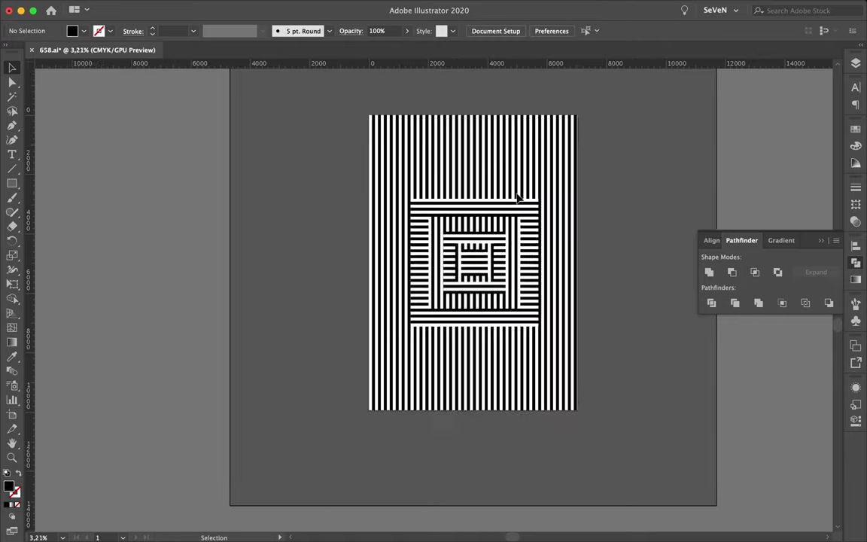
Step: Zoom out to the whole artboard and select the nested square pattern
scroll(518, 196, up, 2)
scroll(519, 197, up, 3)
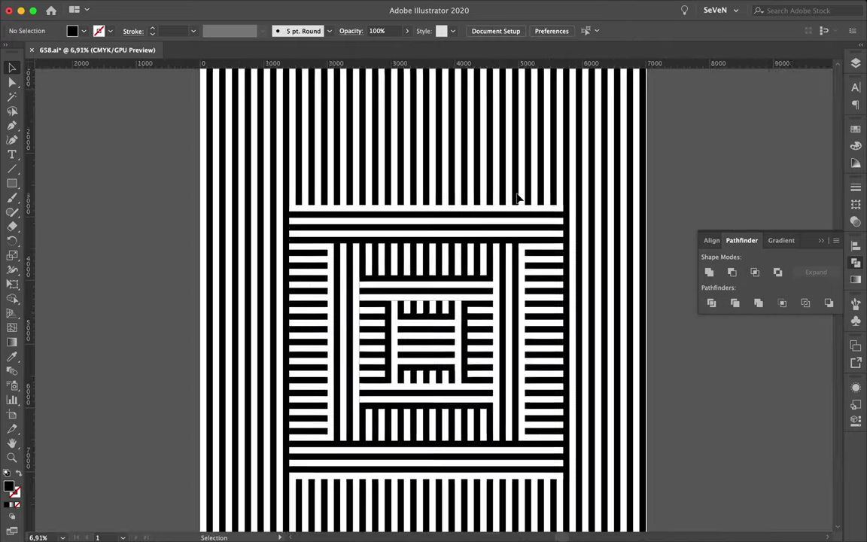
scroll(518, 197, down, 2)
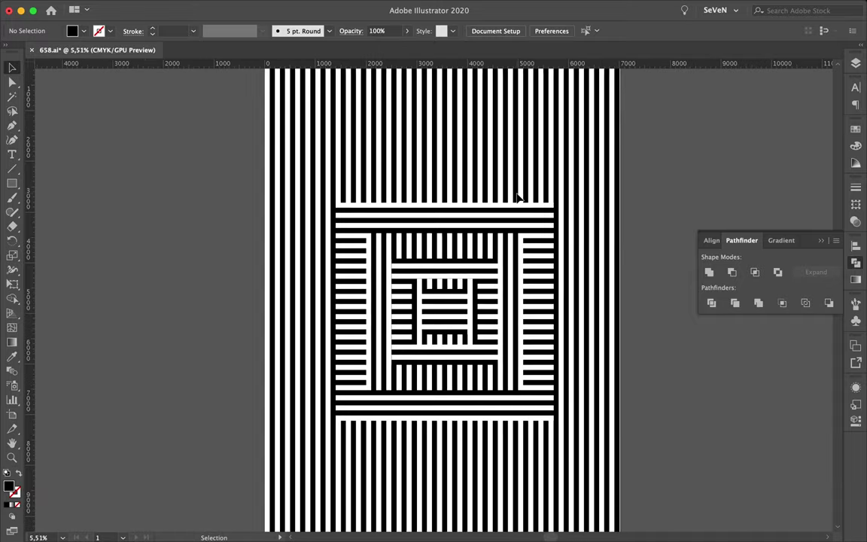
key(super+z)
click(247, 180)
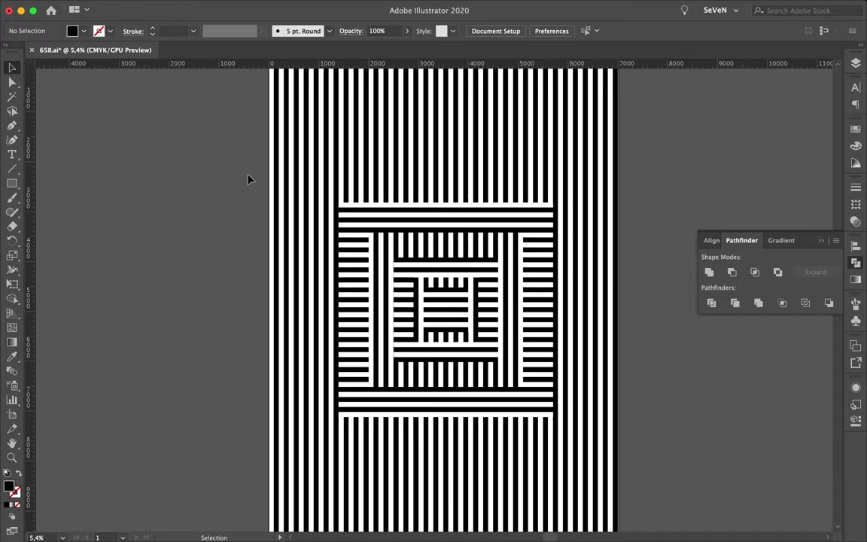
click(519, 407)
scroll(466, 192, up, 2)
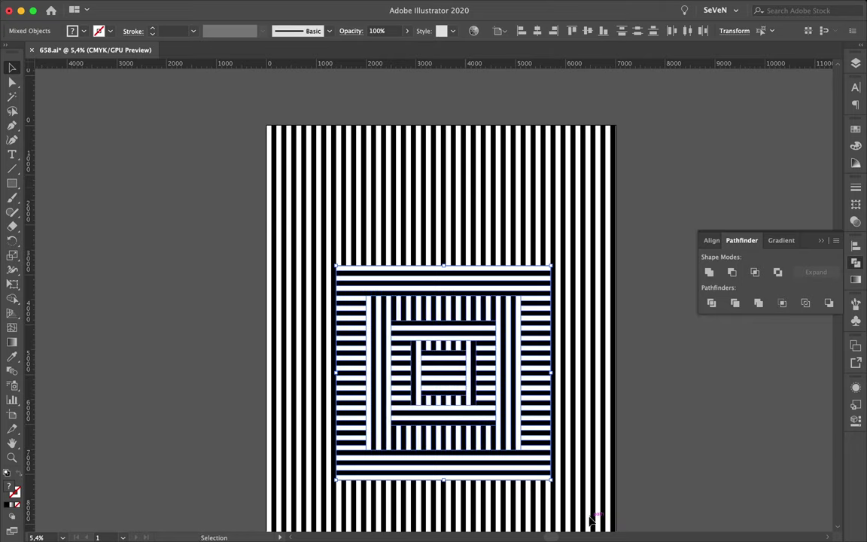
drag(497, 429, 497, 232)
mouse_move(297, 240)
mouse_down()
mouse_move(268, 107)
mouse_move(461, 153)
mouse_move(445, 174)
mouse_up()
click(674, 187)
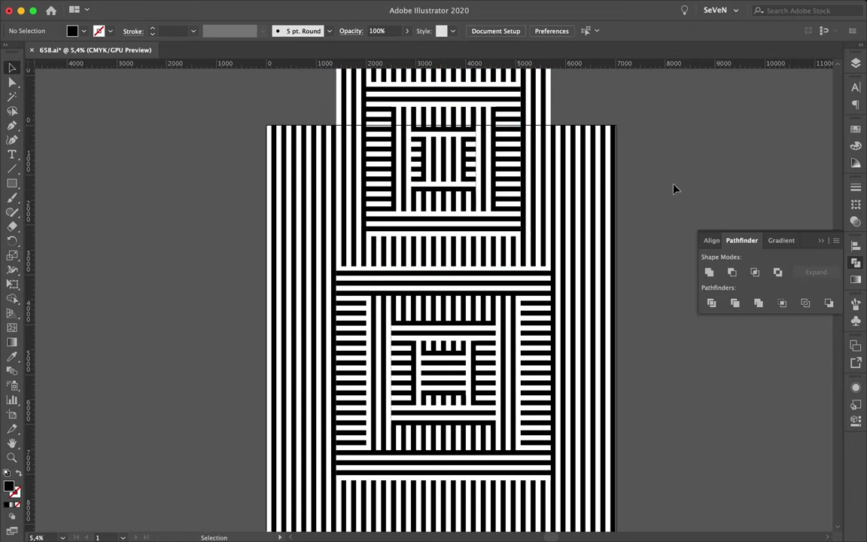
scroll(599, 194, down, 2)
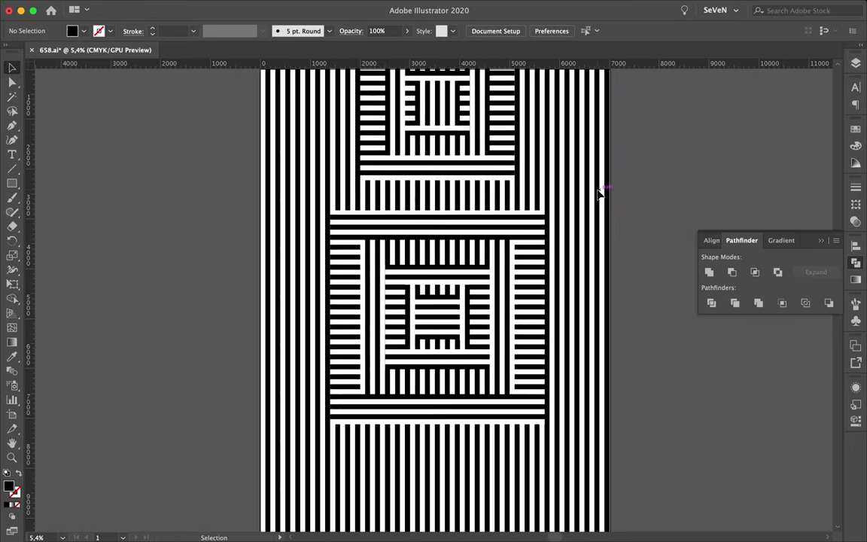
scroll(529, 177, up, 3)
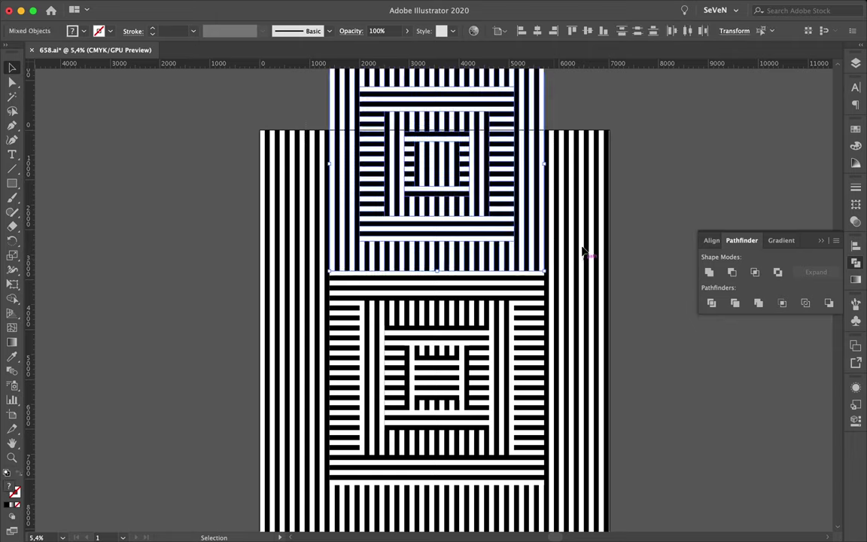
mouse_move(468, 173)
mouse_down()
mouse_move(254, 171)
mouse_move(652, 155)
mouse_up()
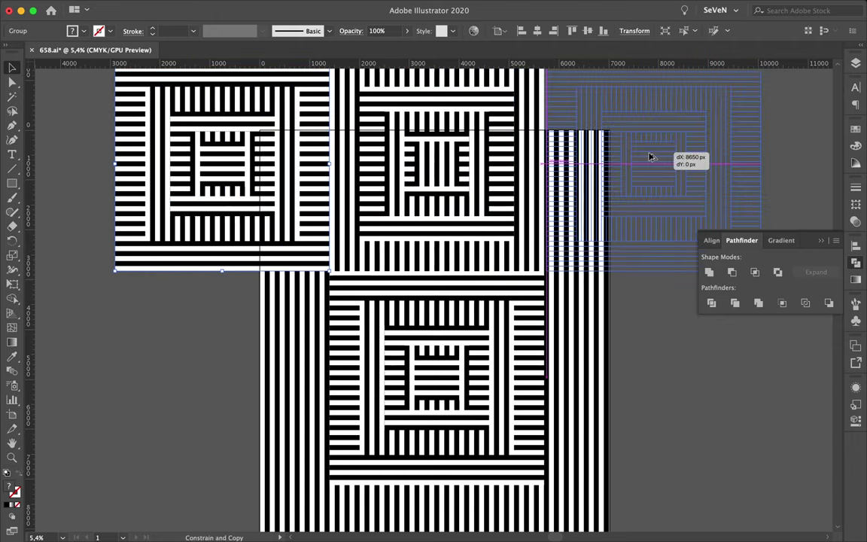
click(619, 319)
scroll(616, 324, up, 3)
scroll(614, 330, up, 3)
scroll(614, 330, down, 1)
scroll(614, 330, down, 1)
scroll(614, 329, down, 2)
scroll(615, 329, down, 2)
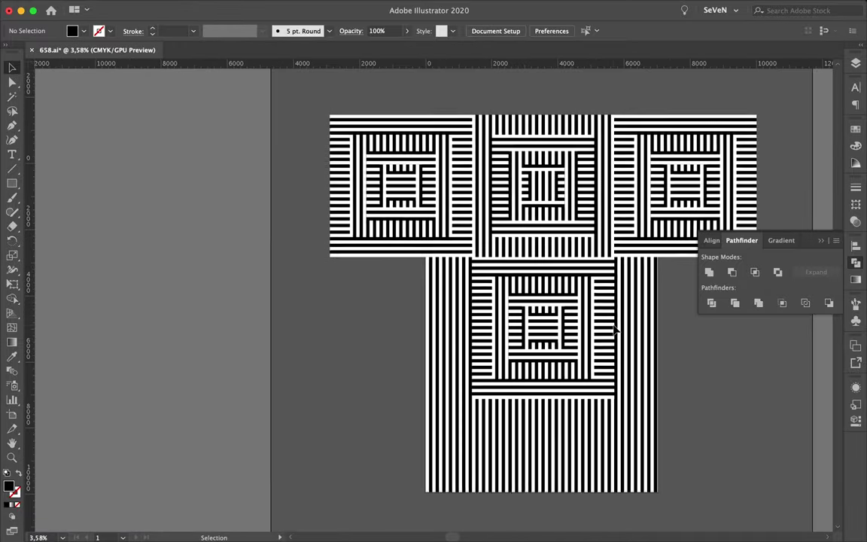
key(super+z)
key(super+z)
key(super+shift+a)
scroll(520, 301, up, 3)
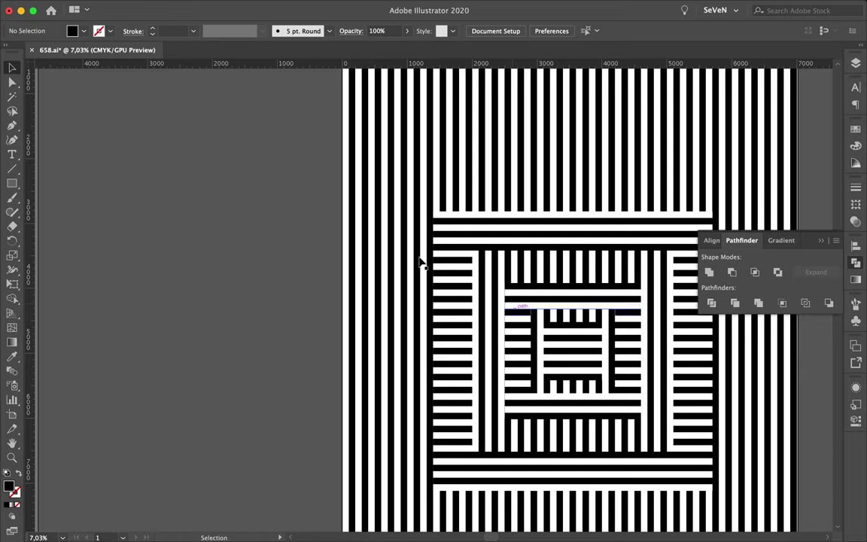
Step: Draw a small circle at the pattern's top-left corner and give it a gradient fill
drag(13, 187, 60, 193)
drag(461, 191, 503, 232)
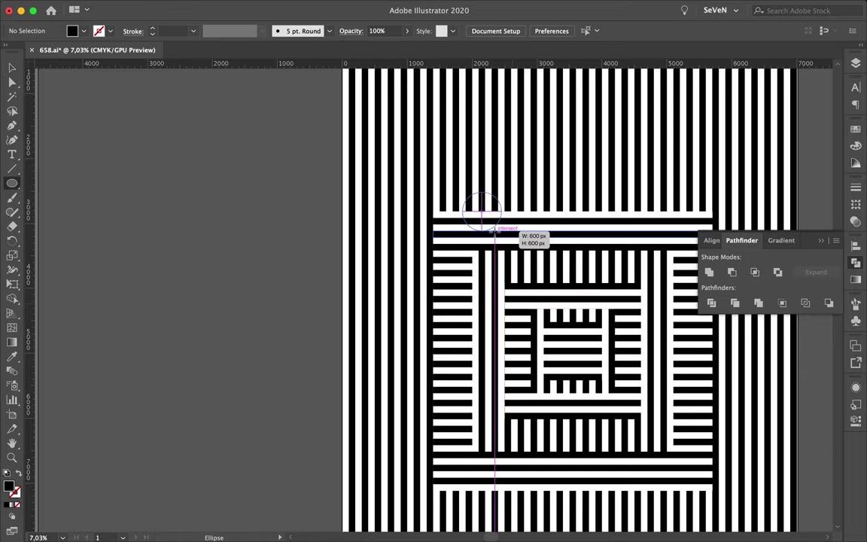
click(856, 130)
click(856, 279)
click(710, 263)
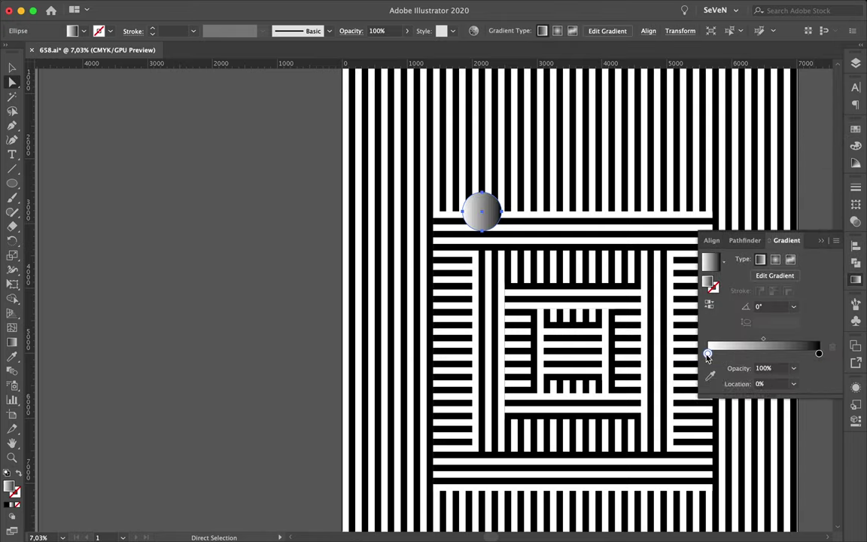
Step: Set the left gradient stop to blue and the right stop to pink
double_click(707, 353)
click(723, 399)
click(819, 354)
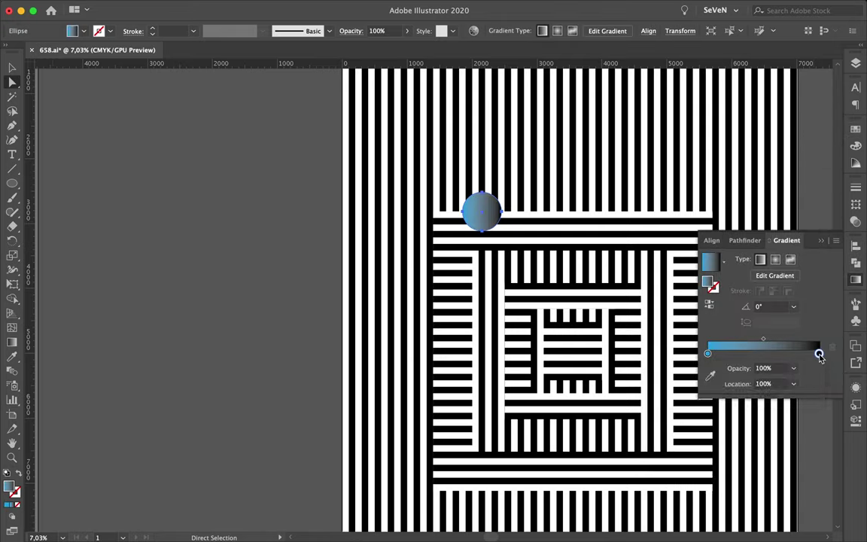
double_click(819, 354)
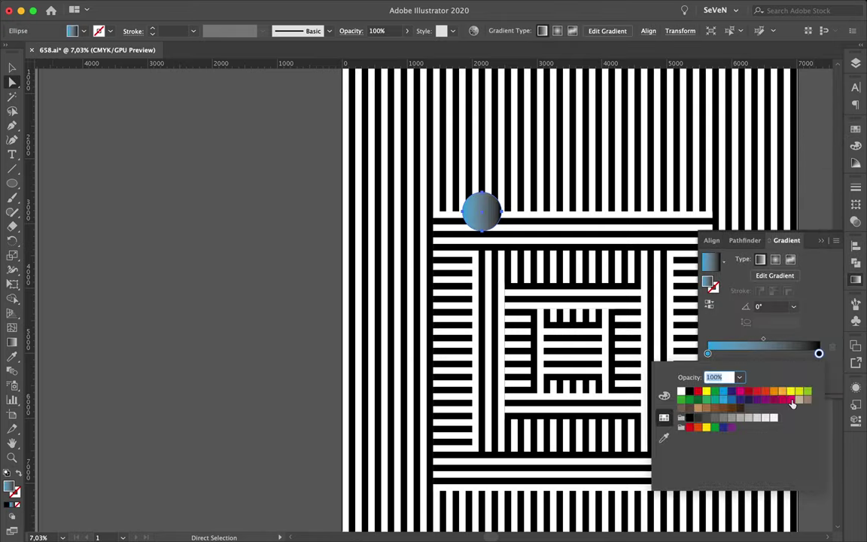
click(794, 398)
Step: Return to the Selection tool and reselect the gradient circle
key(v)
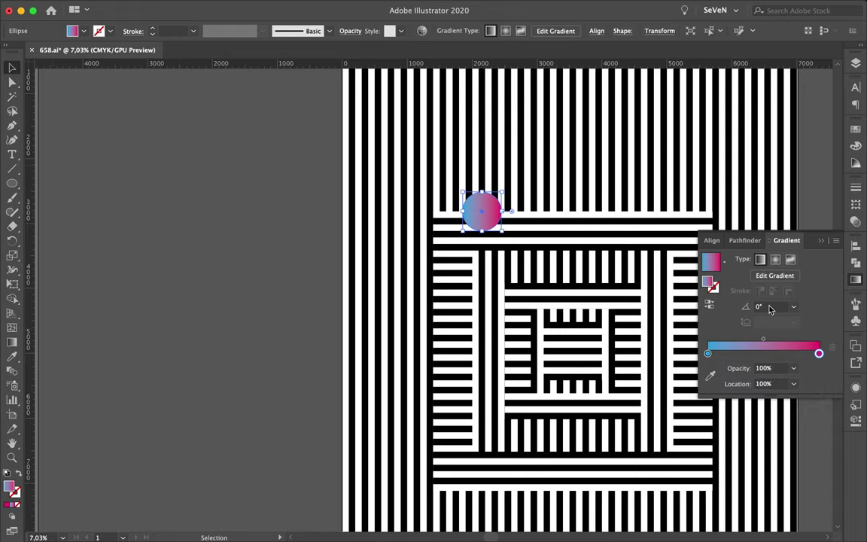
scroll(555, 179, right, 3)
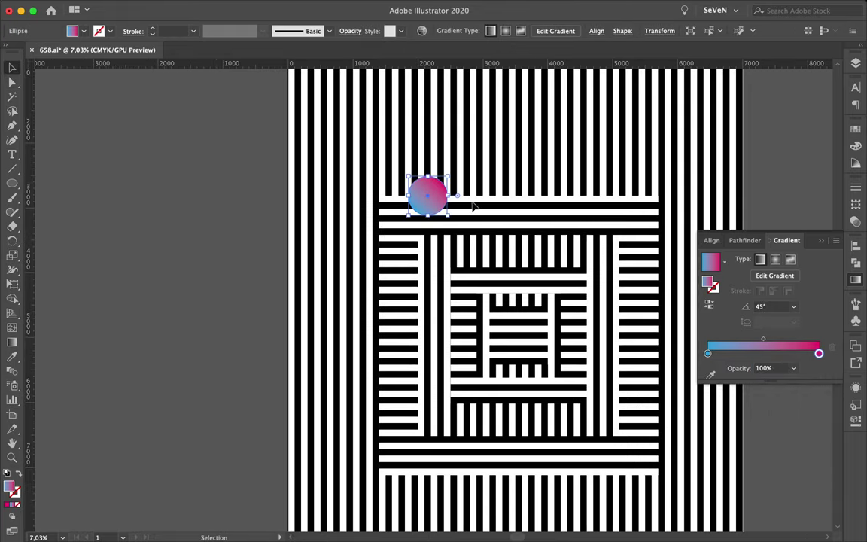
right_click(484, 197)
key(Escape)
click(427, 194)
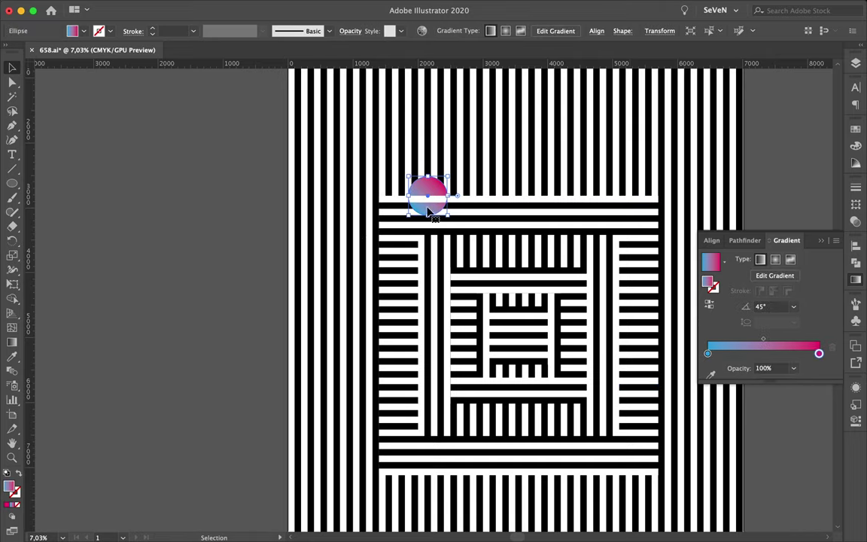
Step: Place an enlarged copy of the gradient circle at the pattern's right edge
scroll(519, 193, right, 5)
drag(363, 167, 597, 242)
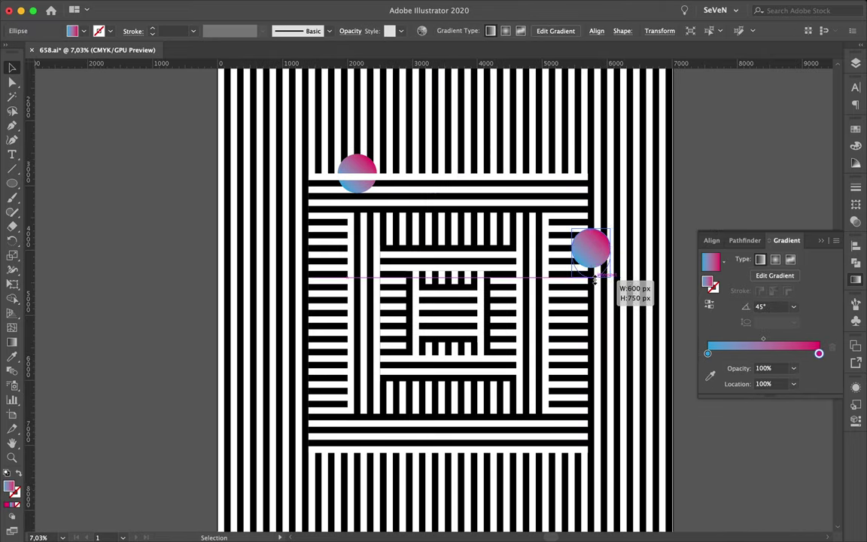
drag(595, 278, 614, 295)
click(570, 218)
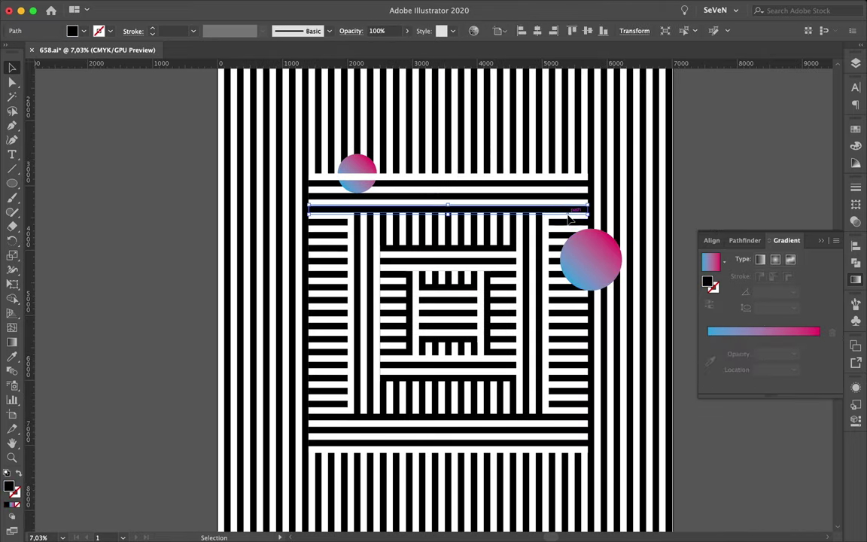
drag(569, 219, 570, 203)
Step: Send the large gradient circle behind the stripes via Arrange
click(636, 229)
click(595, 257)
click(606, 300)
shift+click(606, 265)
right_click(611, 268)
click(779, 437)
click(783, 439)
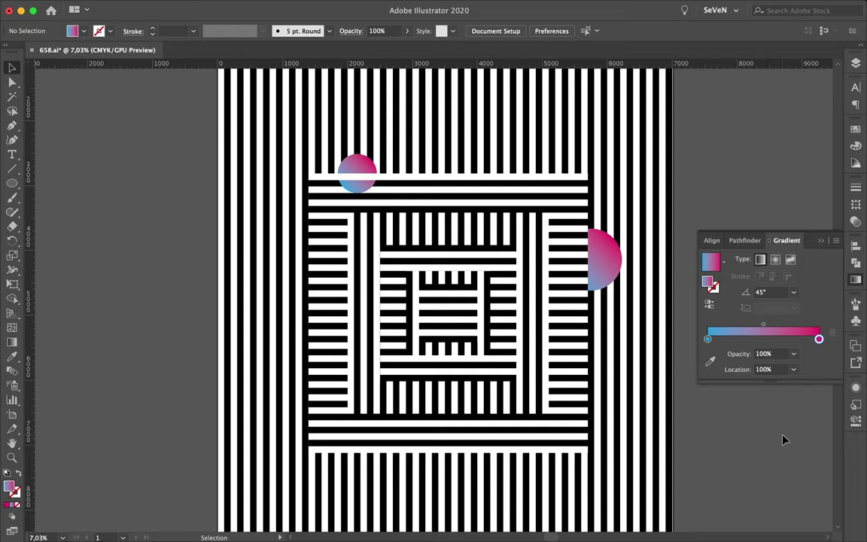
Step: Ungroup the vertical stripes and bring one stripe in front of the circle
click(610, 328)
key(ctrl+shift+g)
click(611, 313)
right_click(612, 310)
click(748, 481)
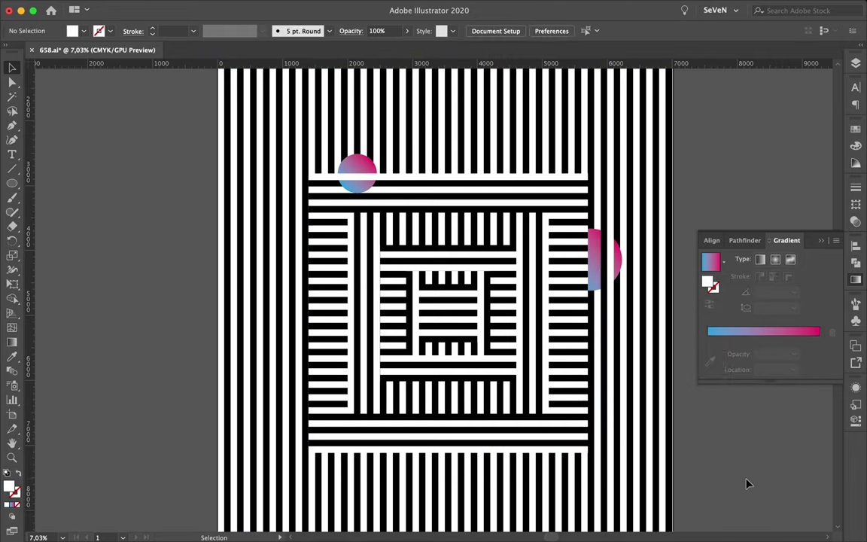
scroll(678, 451, down, 2)
right_click(589, 387)
click(722, 461)
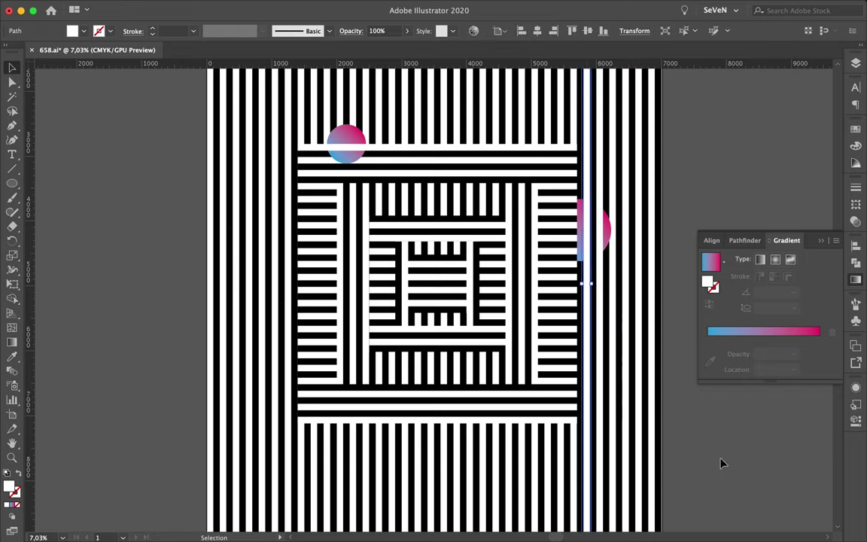
Step: Copy the gradient circle to the lower left of the inner squares and ungroup the stripes
click(644, 4)
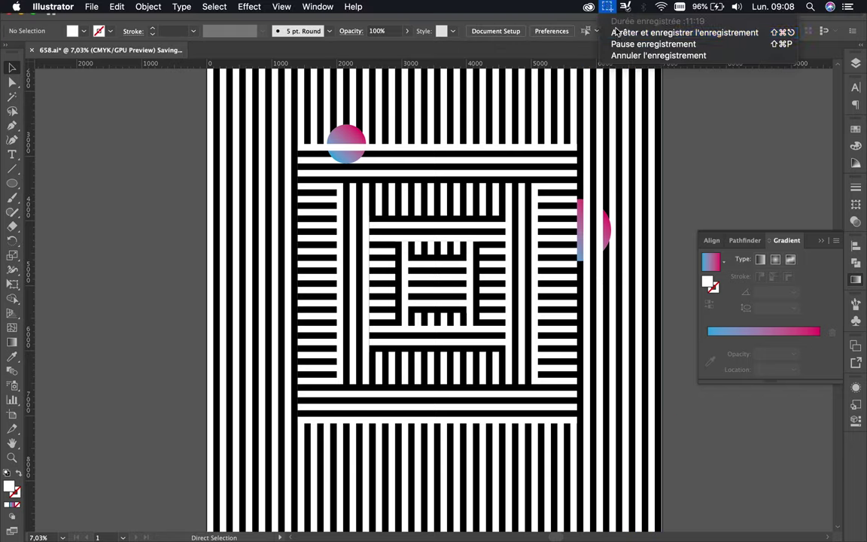
scroll(600, 248, down, 2)
mouse_move(363, 117)
mouse_down()
mouse_move(396, 318)
mouse_move(386, 315)
mouse_up()
click(716, 196)
click(448, 323)
key(ctrl+shift+g)
Step: Bring a vertical stripe in front of the new circle
scroll(448, 323, up, 3)
right_click(369, 265)
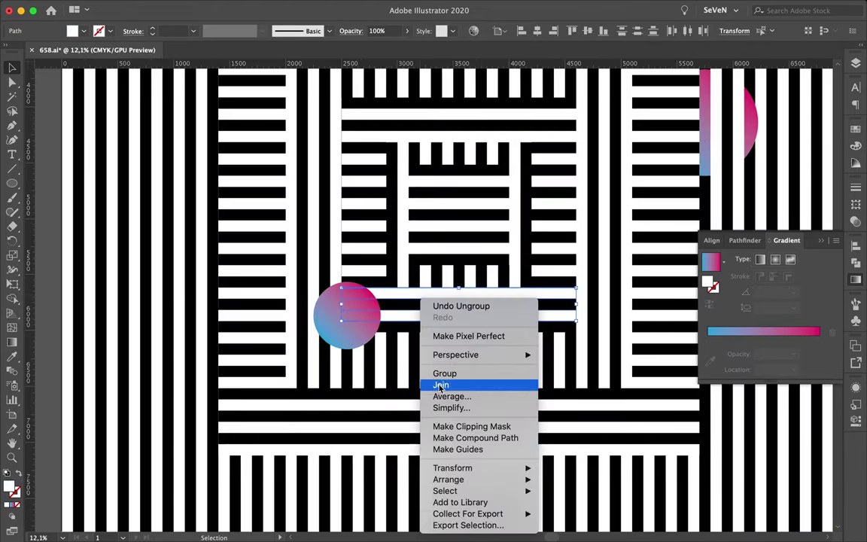
click(557, 486)
right_click(329, 270)
mouse_move(356, 463)
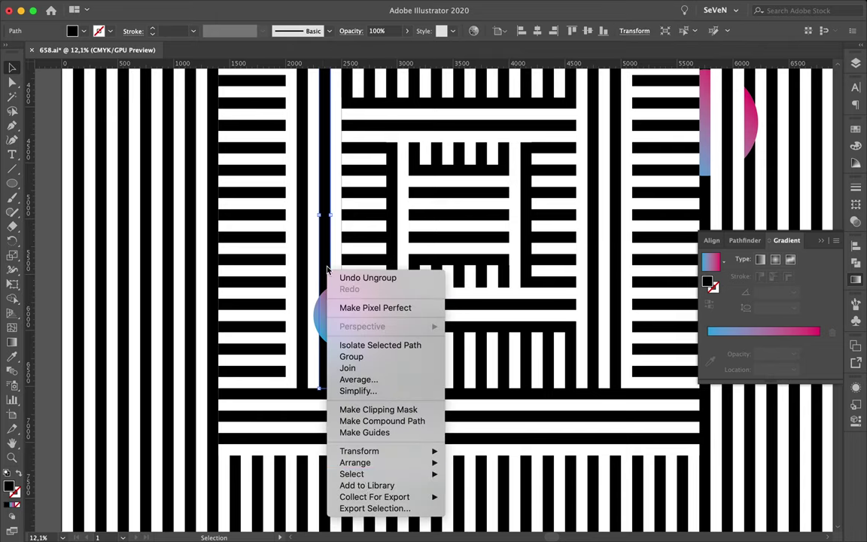
click(464, 464)
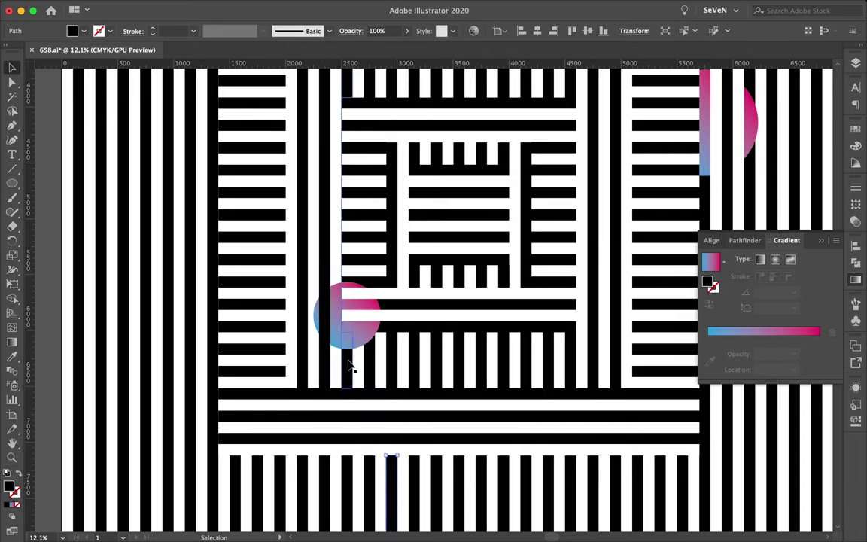
Step: Average the selected vertical stripe's points from the context menu
scroll(349, 367, up, 2)
right_click(360, 429)
click(387, 401)
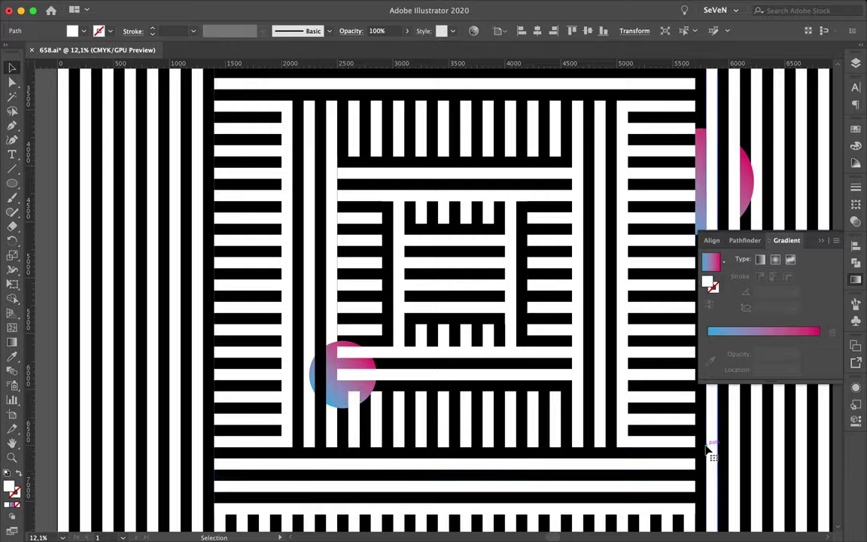
scroll(527, 452, down, 3)
scroll(406, 444, down, 4)
scroll(397, 368, down, 4)
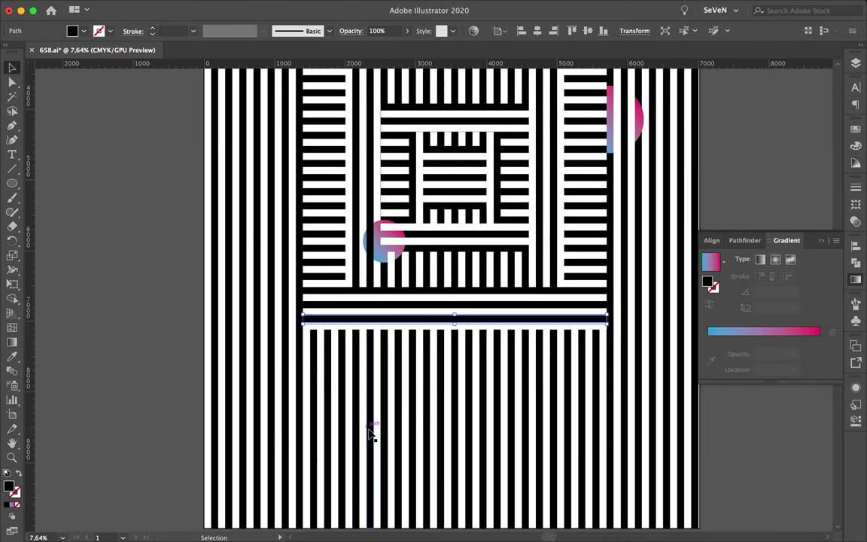
scroll(373, 430, down, 3)
Step: Move a white stripe piece lower left and place diagonal stripe copies at the lower right
mouse_move(352, 368)
mouse_down()
mouse_move(384, 275)
mouse_move(362, 342)
mouse_up()
drag(309, 348, 488, 385)
drag(411, 296, 600, 354)
click(533, 500)
drag(496, 435, 498, 444)
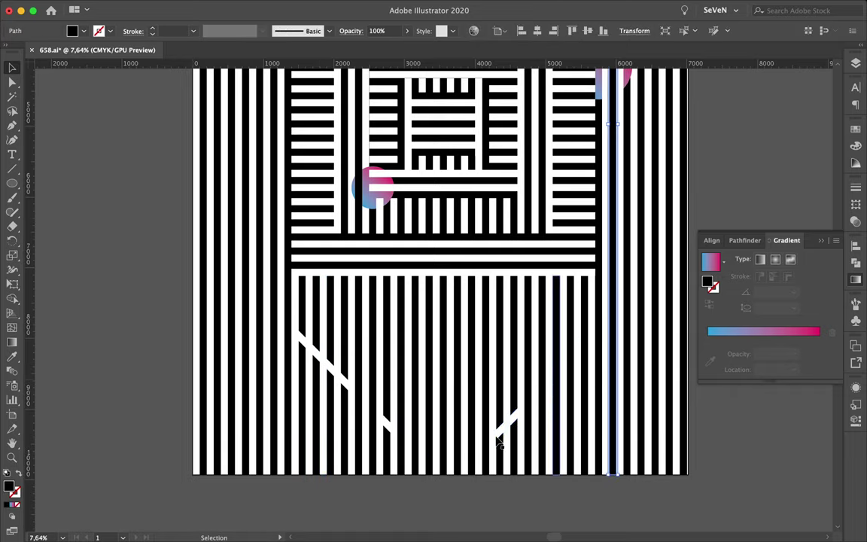
Step: Fit the artboard in the window and reposition a stripe in the lower section
key(a)
click(499, 513)
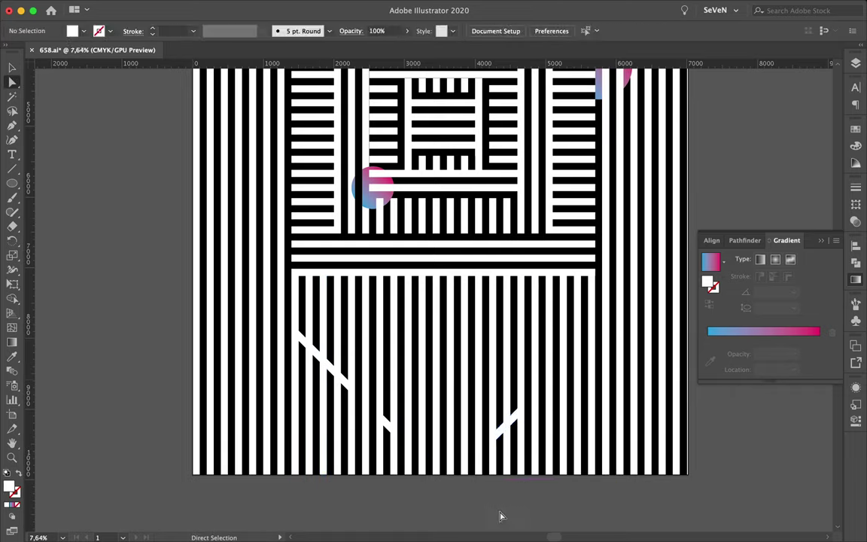
key(ctrl+0)
key(v)
drag(499, 401, 367, 392)
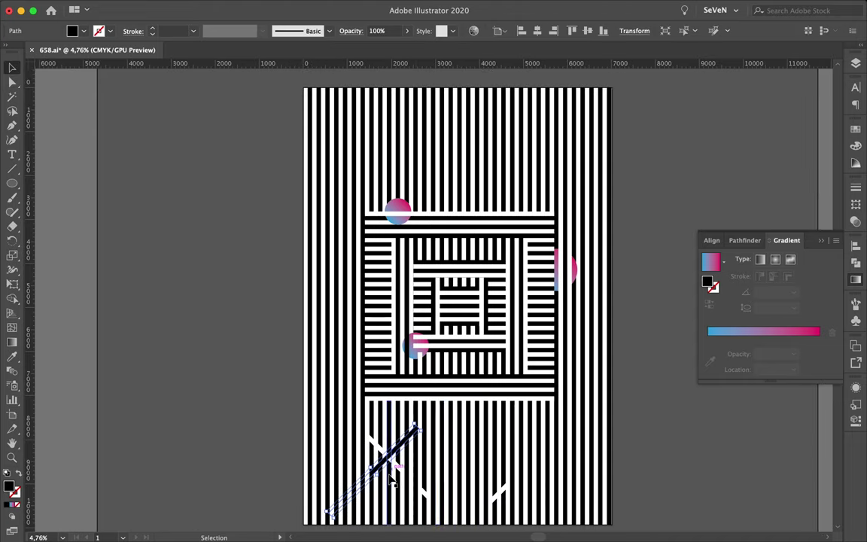
scroll(392, 477, up, 3)
Step: Drag the diagonal stripe's end anchor up-right to shorten it
drag(439, 394, 444, 384)
scroll(391, 421, down, 2)
key(a)
drag(306, 462, 354, 413)
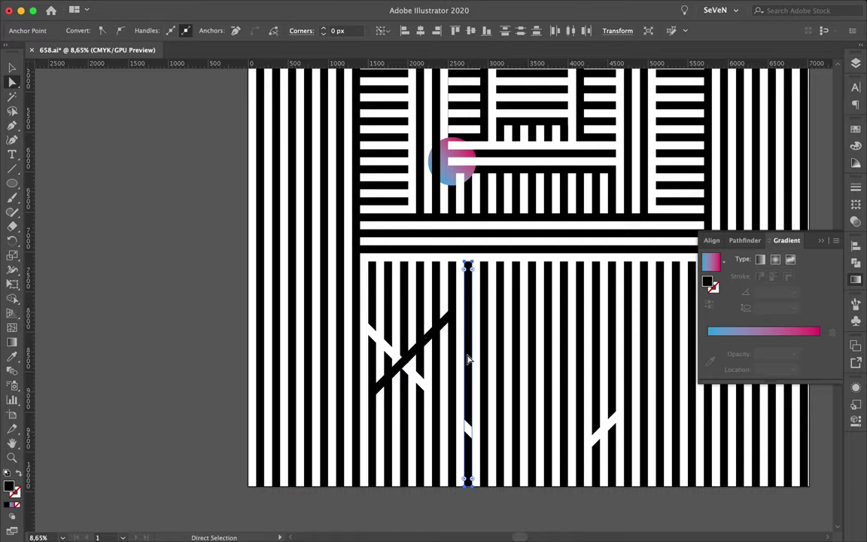
scroll(397, 346, up, 3)
key(v)
Step: Shorten the black diagonal stripe further from its lower end
click(433, 368)
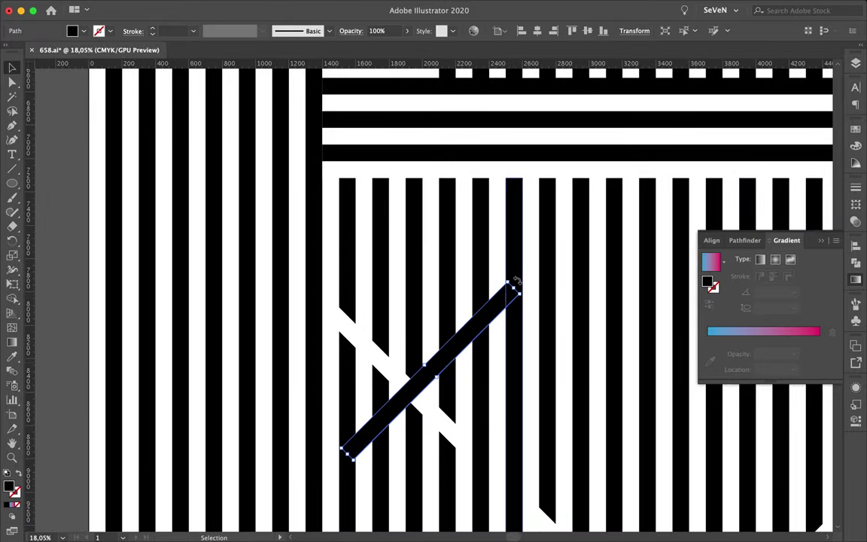
key(a)
drag(350, 454, 452, 363)
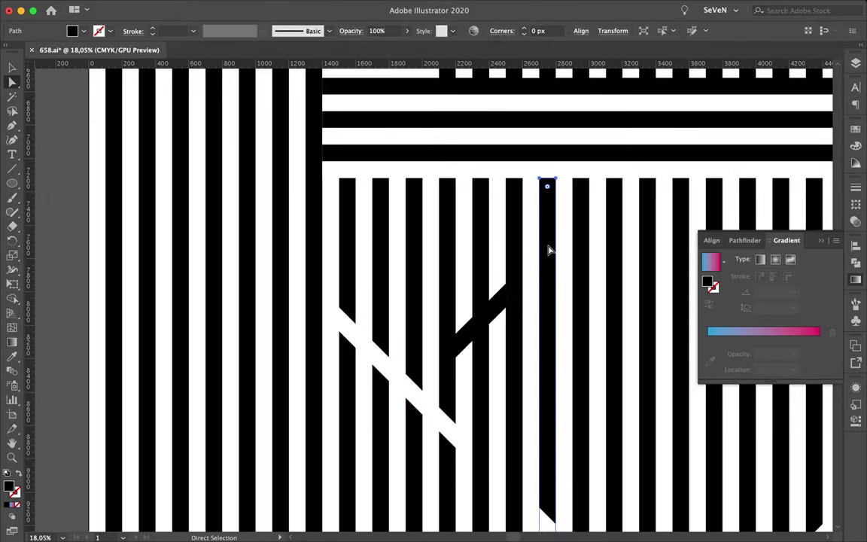
scroll(549, 249, down, 3)
scroll(602, 263, up, 1)
scroll(614, 262, up, 1)
scroll(614, 262, down, 3)
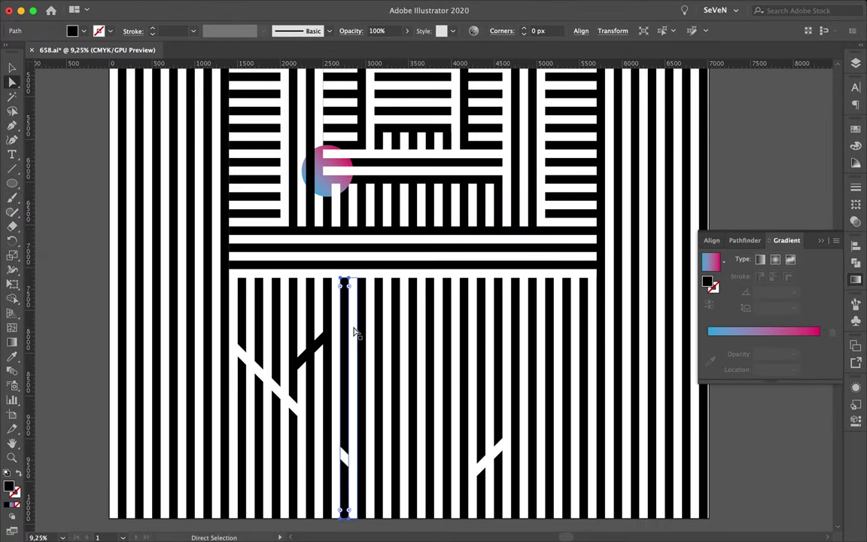
Step: Turn a white vertical stripe horizontal, lay it across the lower stripes and shorten it
key(v)
click(523, 339)
drag(523, 527, 635, 361)
drag(484, 347, 448, 409)
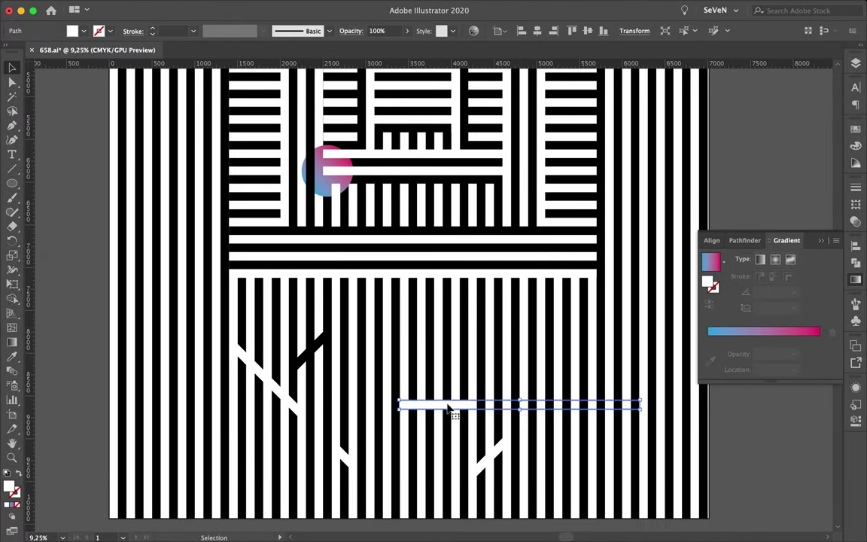
drag(453, 343, 452, 343)
key(a)
key(v)
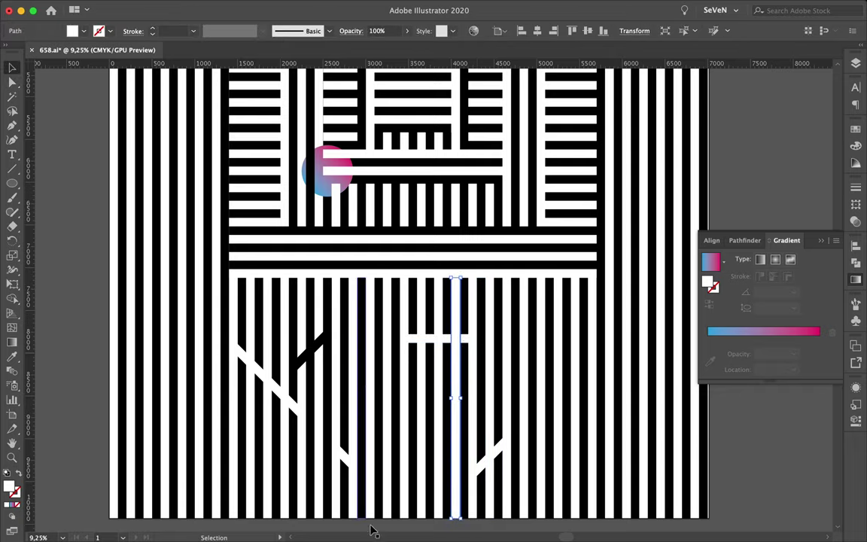
Step: Nudge the white diagonal stripe into position and deselect everything
scroll(380, 499, down, 2)
click(380, 499)
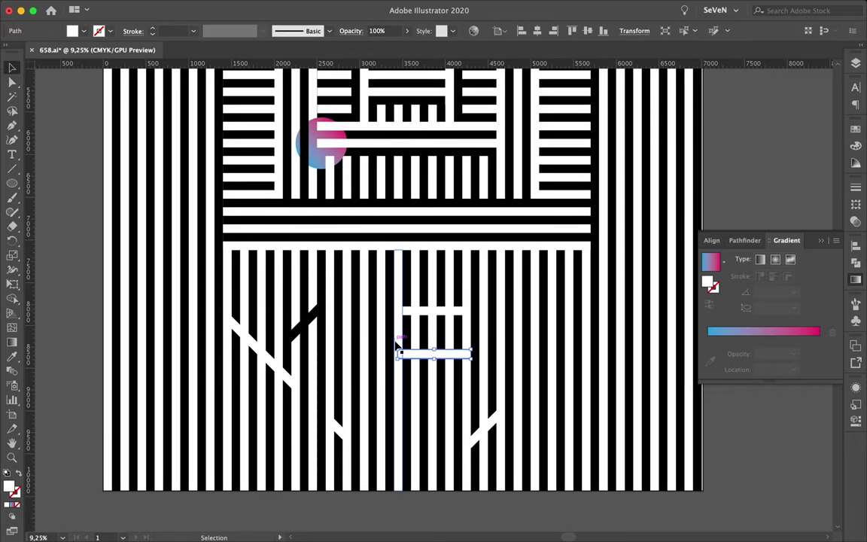
scroll(418, 340, up, 3)
drag(418, 340, 417, 344)
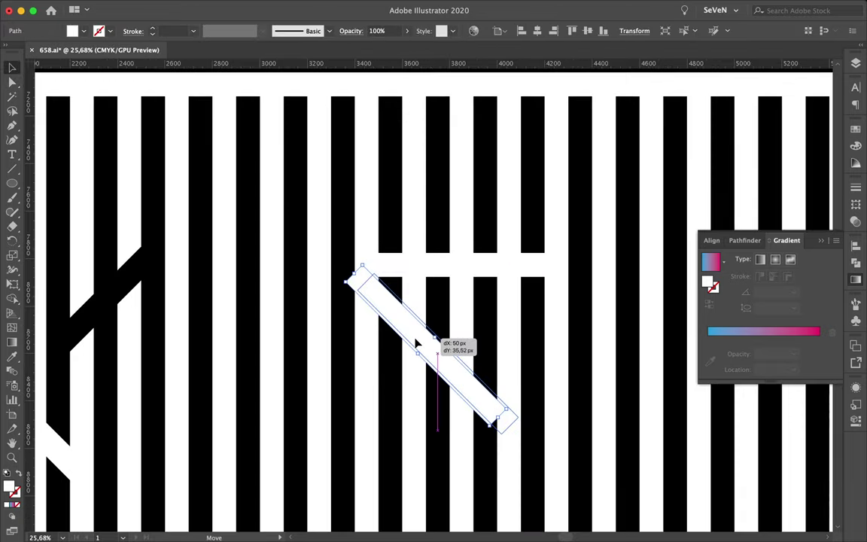
scroll(422, 354, down, 5)
scroll(432, 355, down, 2)
click(600, 236)
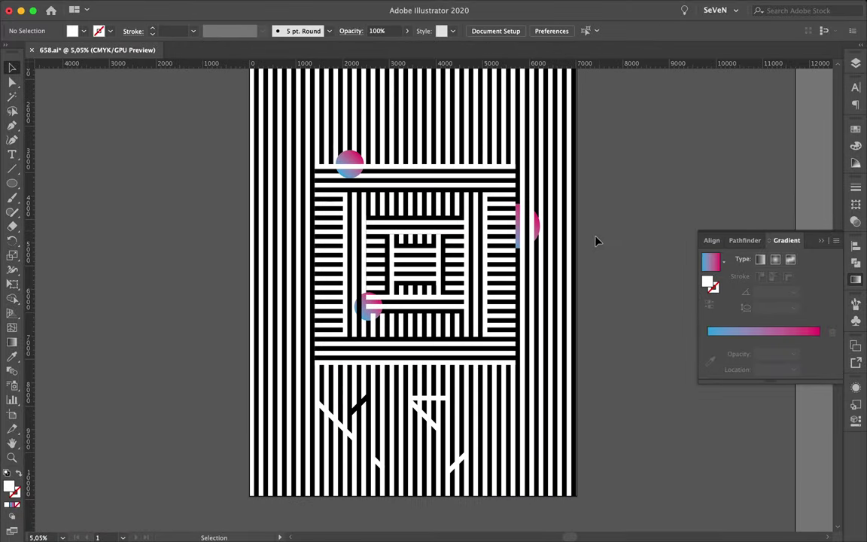
Step: Stretch the black diagonal stripe's end point and move the stripe beside the short white bar
scroll(563, 277, down, 2)
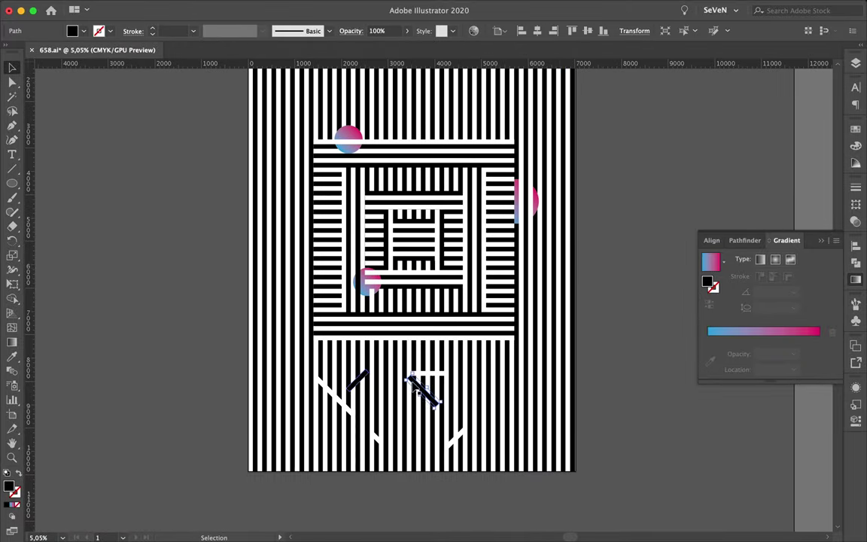
scroll(404, 416, up, 3)
key(a)
click(494, 379)
drag(421, 313, 403, 304)
scroll(403, 304, down, 3)
key(v)
drag(398, 258, 451, 286)
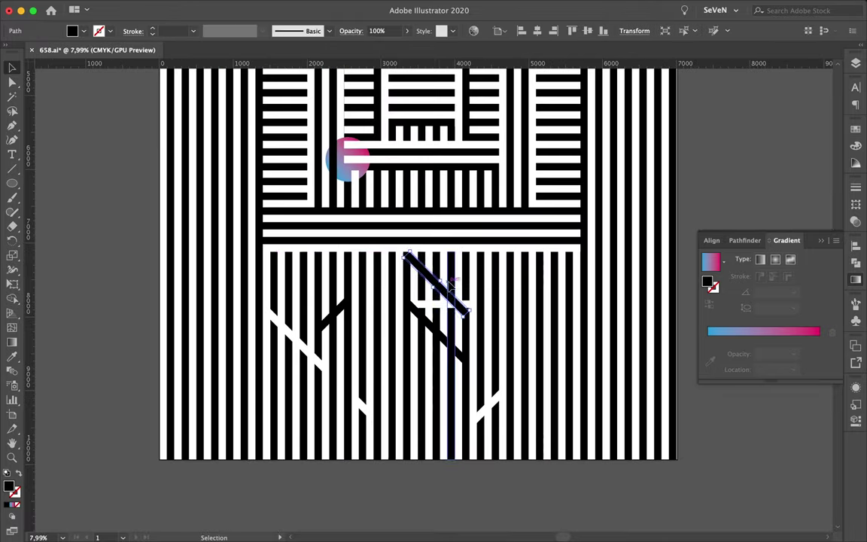
key(super+shift+a)
Step: Add a parallel black diagonal stripe below and nudge it up into place
scroll(452, 283, up, 2)
scroll(429, 316, up, 2)
scroll(422, 331, up, 2)
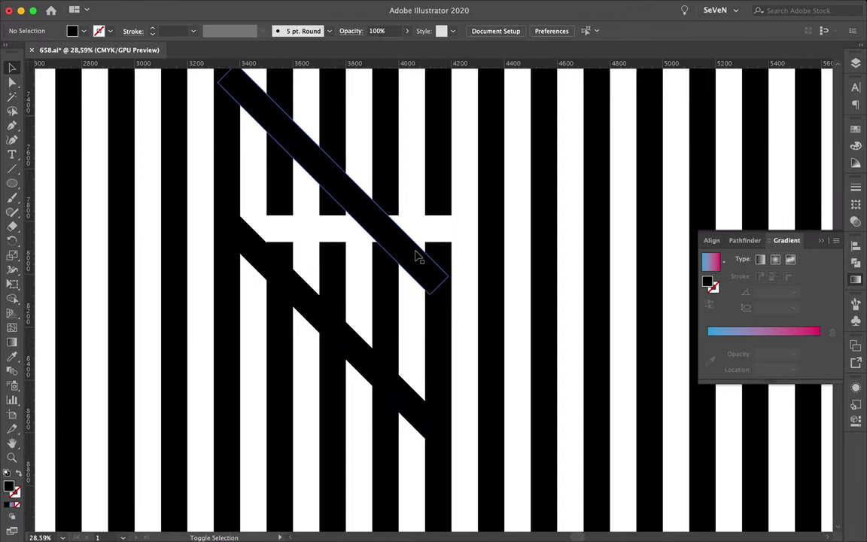
scroll(420, 247, down, 5)
drag(449, 203, 445, 329)
scroll(445, 329, up, 2)
scroll(399, 480, up, 1)
scroll(399, 480, up, 3)
scroll(399, 481, down, 2)
scroll(399, 480, down, 3)
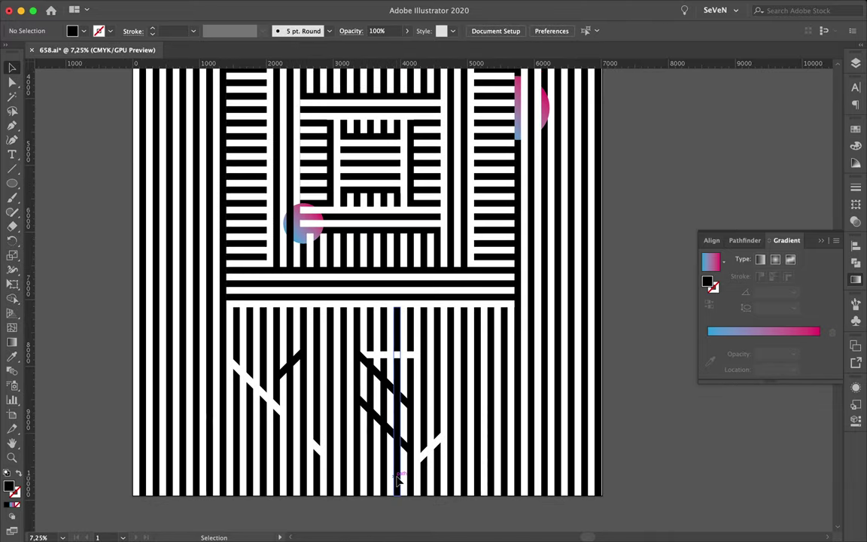
drag(384, 425, 384, 402)
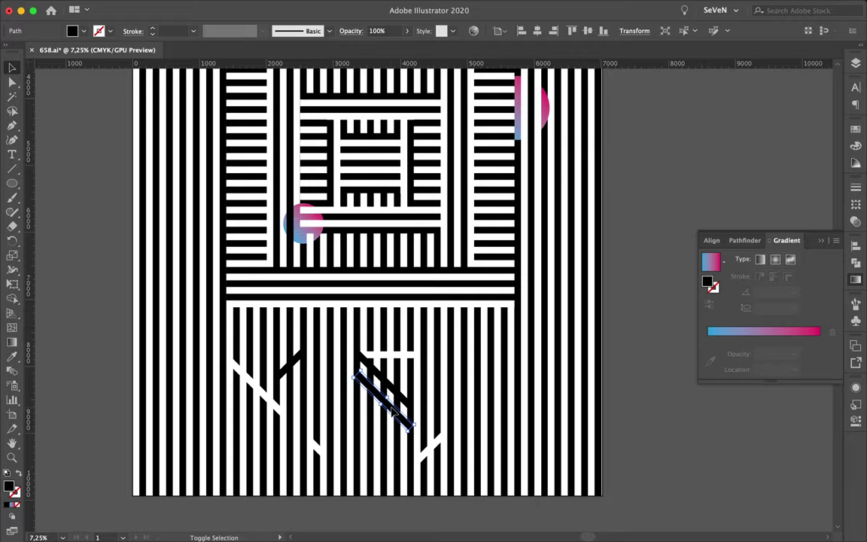
scroll(496, 428, up, 4)
scroll(452, 452, down, 3)
Step: Copy the white diagonal near the right edge and recolour one copy black
click(432, 484)
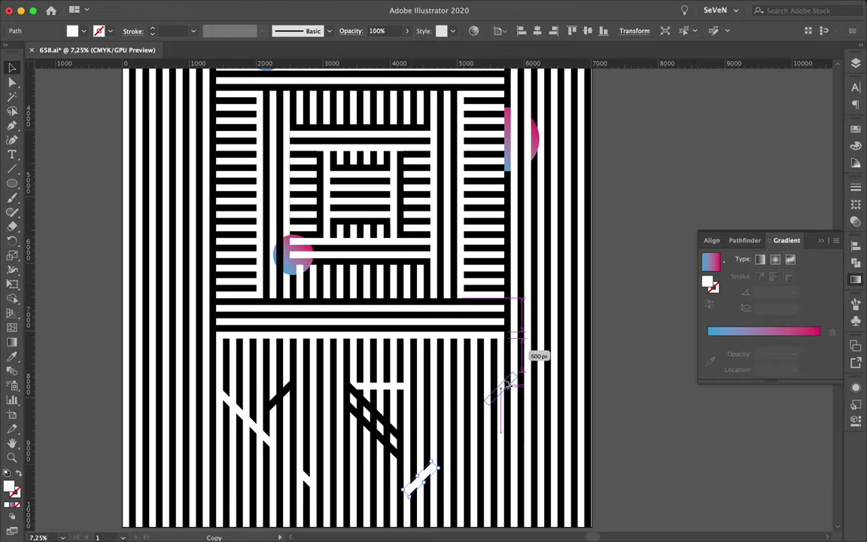
drag(506, 382, 505, 385)
right_click(499, 393)
click(654, 449)
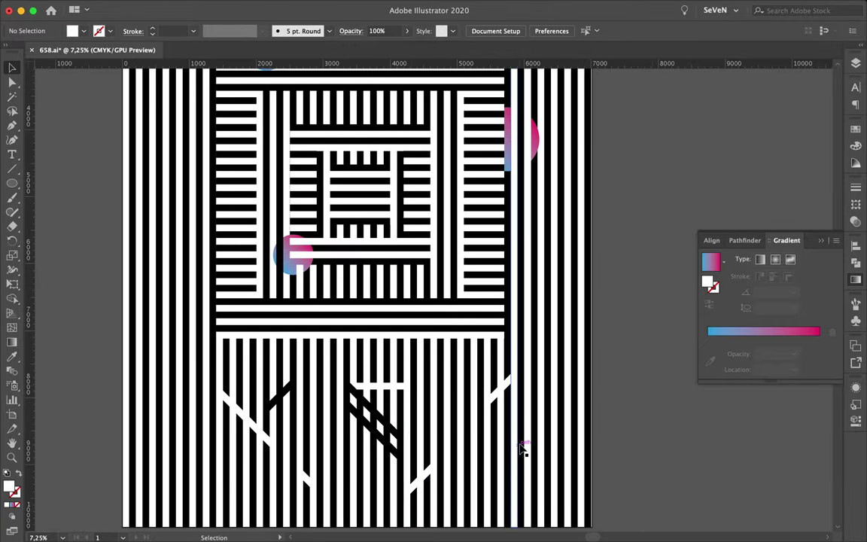
drag(493, 457, 493, 457)
right_click(494, 457)
key(Escape)
click(624, 481)
scroll(623, 480, up, 3)
Step: Undo the recent diagonal stripe edits on the striped artwork
alt+scroll(623, 480, down, 3)
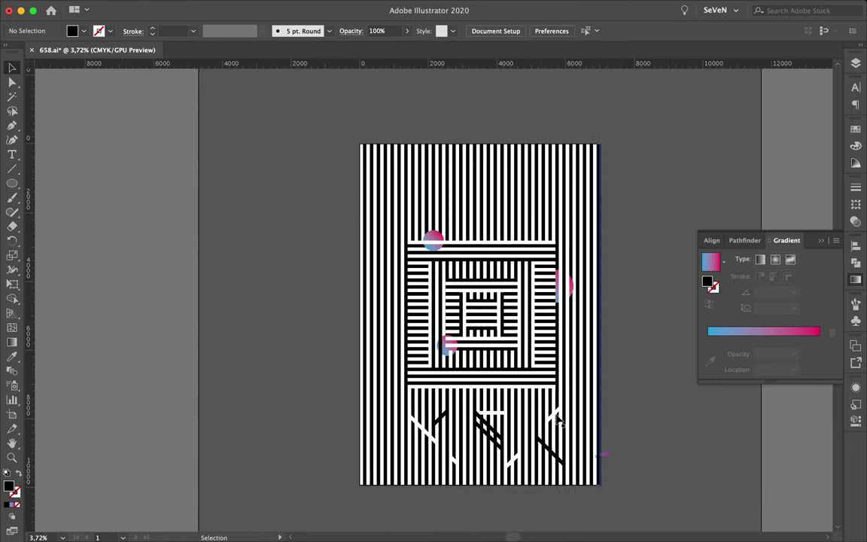
click(600, 402)
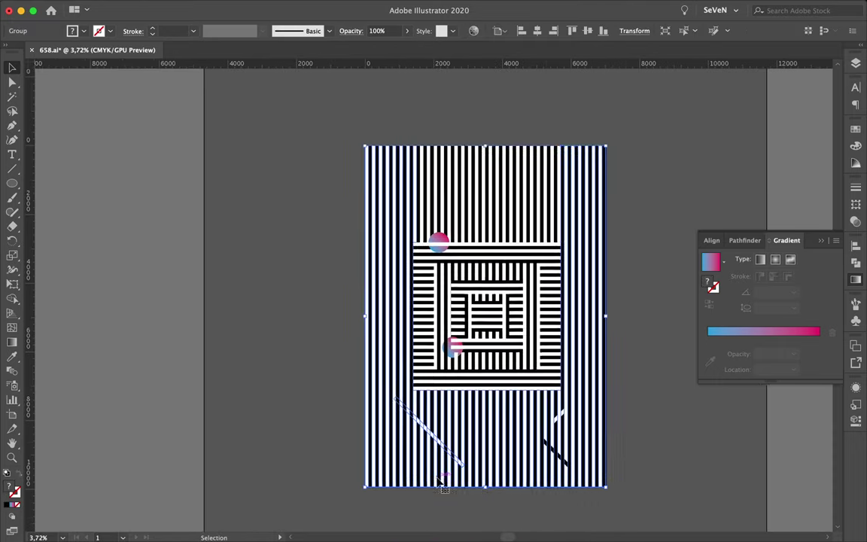
key(ctrl+z)
key(v)
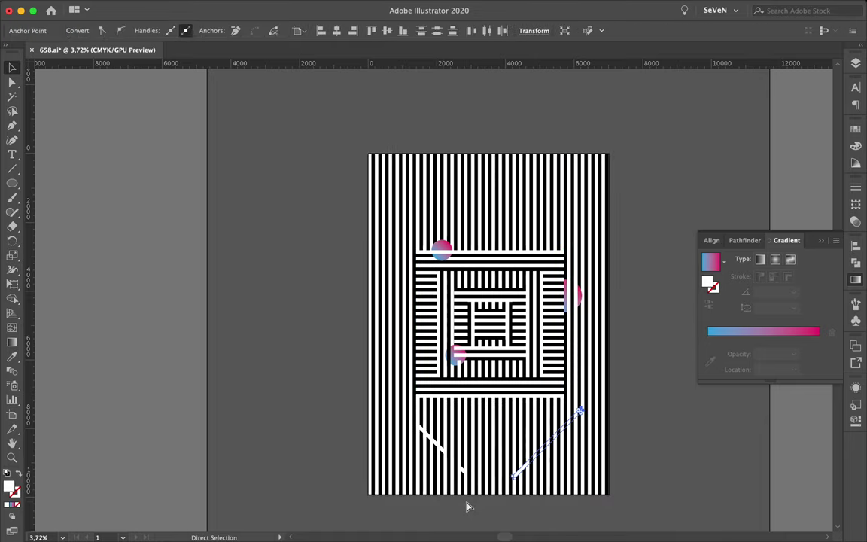
click(466, 509)
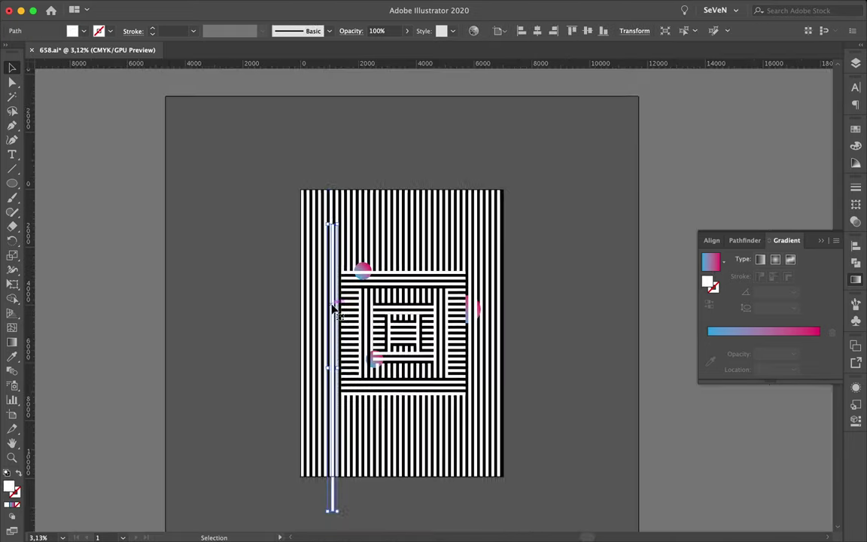
Step: Turn a vertical stripe into a long lower-left diagonal and extend its end point
drag(334, 309, 251, 258)
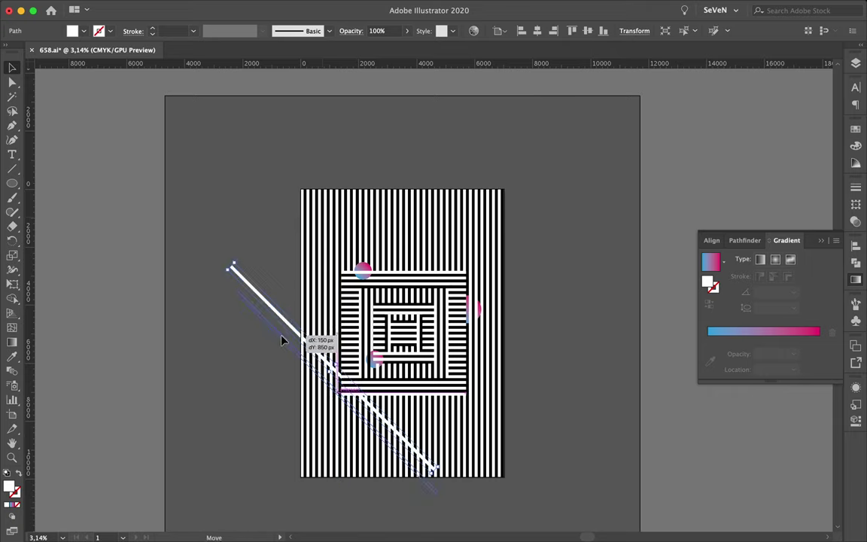
drag(282, 340, 310, 397)
scroll(310, 397, up, 3)
key(a)
mouse_move(358, 353)
mouse_down()
mouse_move(380, 343)
mouse_move(455, 440)
mouse_up()
key(v)
scroll(455, 440, up, 5)
click(474, 457)
scroll(448, 452, down, 3)
Step: Bring black vertical stripes to the front so they weave over the diagonal
right_click(256, 327)
click(286, 277)
right_click(222, 331)
key(Escape)
right_click(182, 332)
click(304, 476)
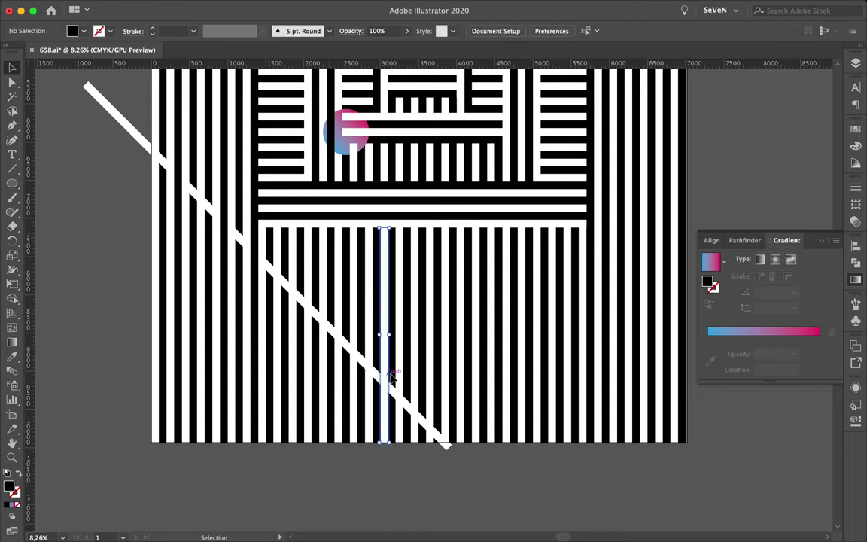
right_click(391, 378)
click(576, 475)
click(331, 293)
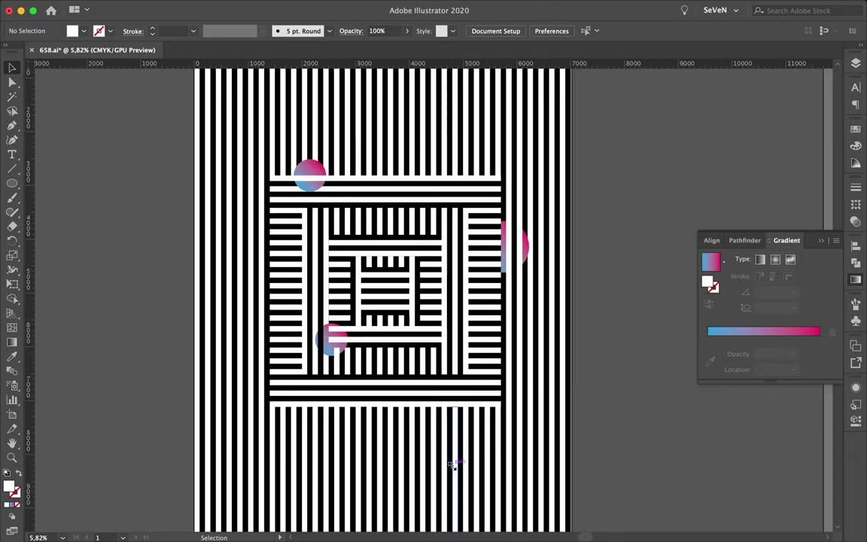
Step: Duplicate the gradient circle onto the upper-right stripes and bring a horizontal stripe in front
scroll(453, 466, up, 2)
drag(475, 218, 472, 222)
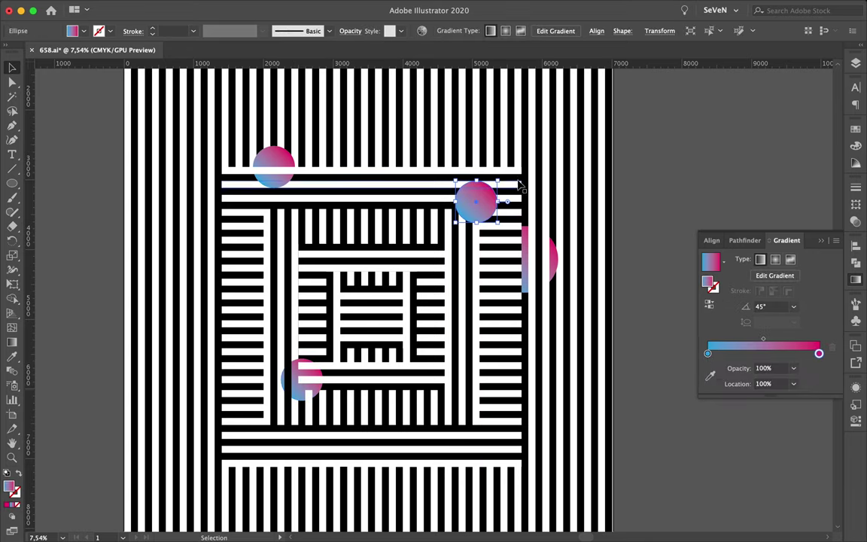
click(517, 206)
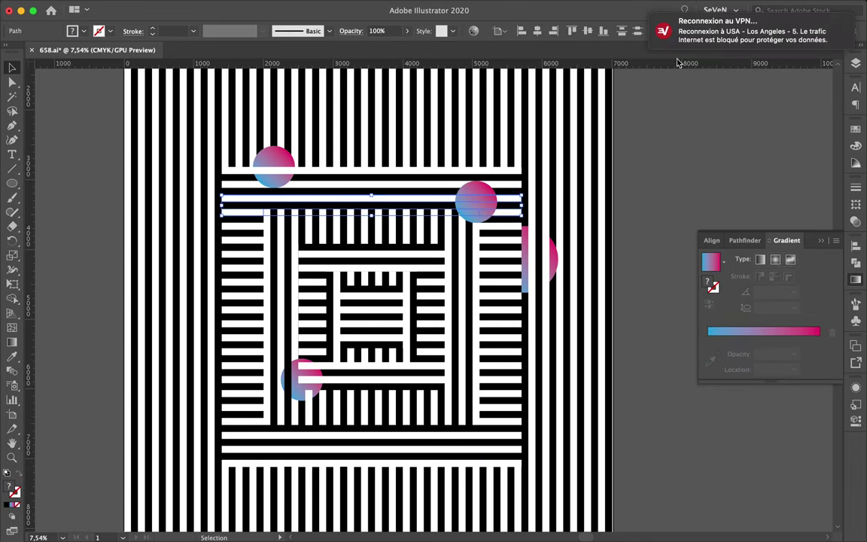
right_click(503, 202)
click(557, 386)
click(532, 212)
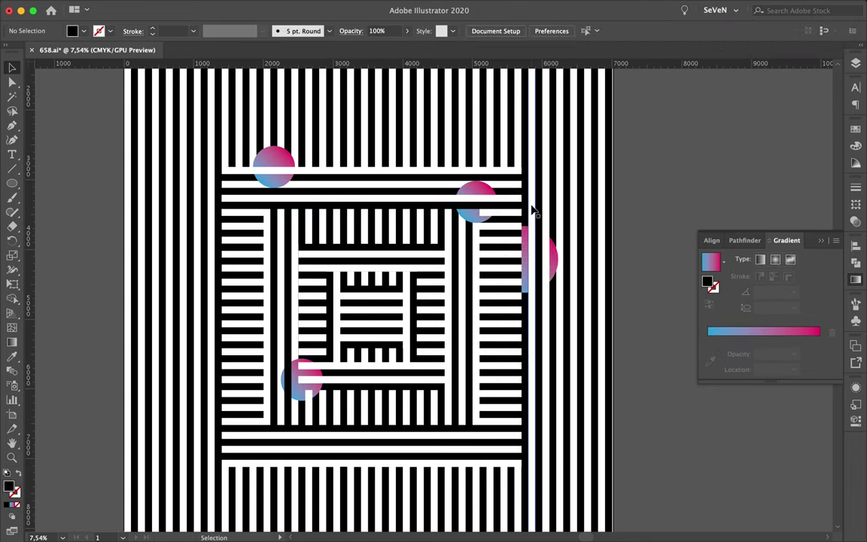
right_click(478, 240)
click(656, 277)
scroll(485, 178, up, 10)
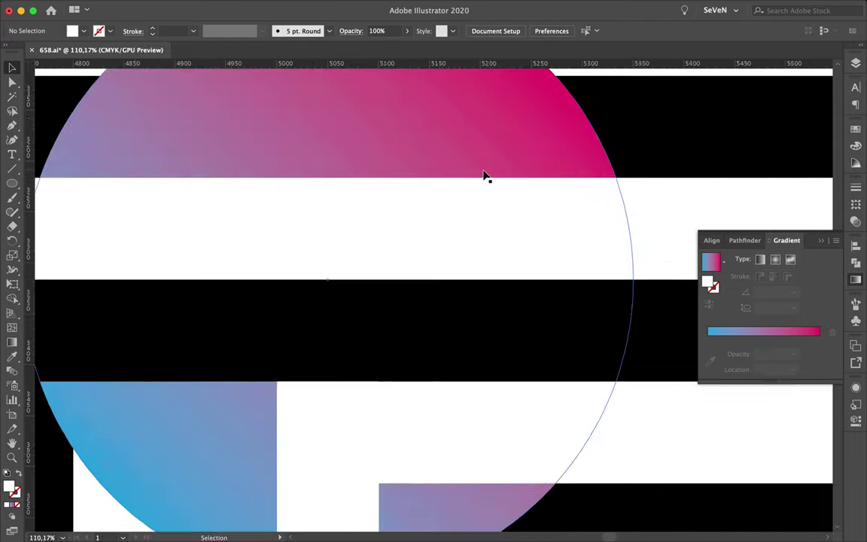
scroll(484, 177, down, 10)
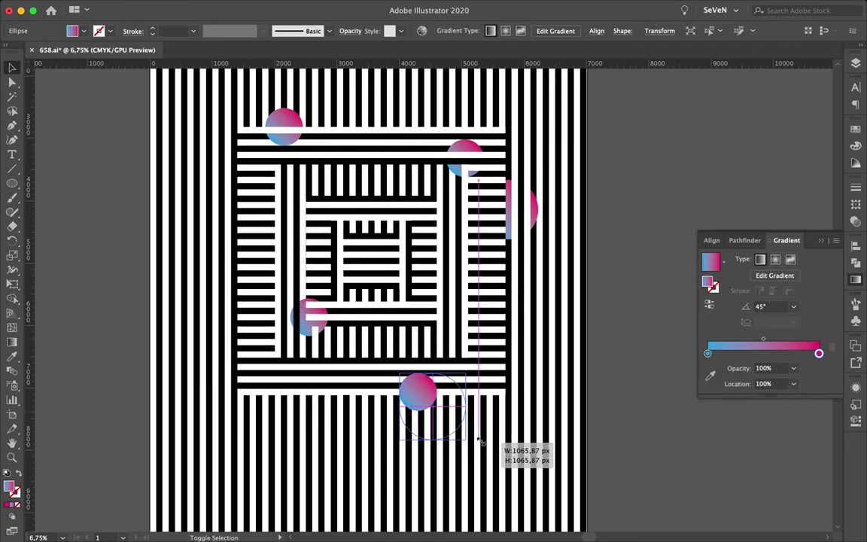
Step: Enlarge the lower gradient circle and bring crossing vertical and horizontal stripes in front of it
drag(478, 441, 474, 397)
click(433, 447)
right_click(425, 450)
click(581, 473)
click(390, 369)
right_click(399, 381)
click(549, 480)
right_click(438, 331)
click(610, 480)
right_click(465, 429)
click(587, 474)
Step: Bring one more crossing stripe in front of the lower circle
scroll(419, 345, up, 3)
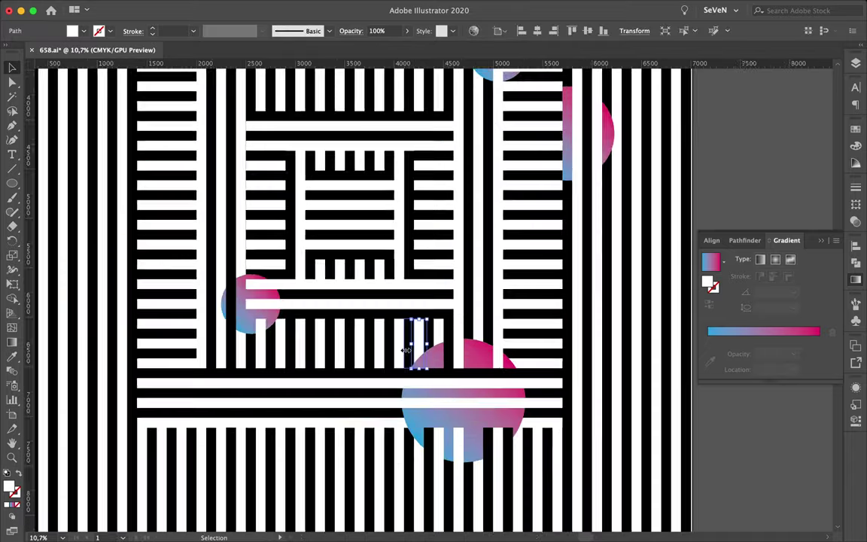
scroll(416, 329, up, 2)
right_click(406, 294)
click(580, 470)
scroll(569, 484, down, 2)
scroll(569, 484, down, 1)
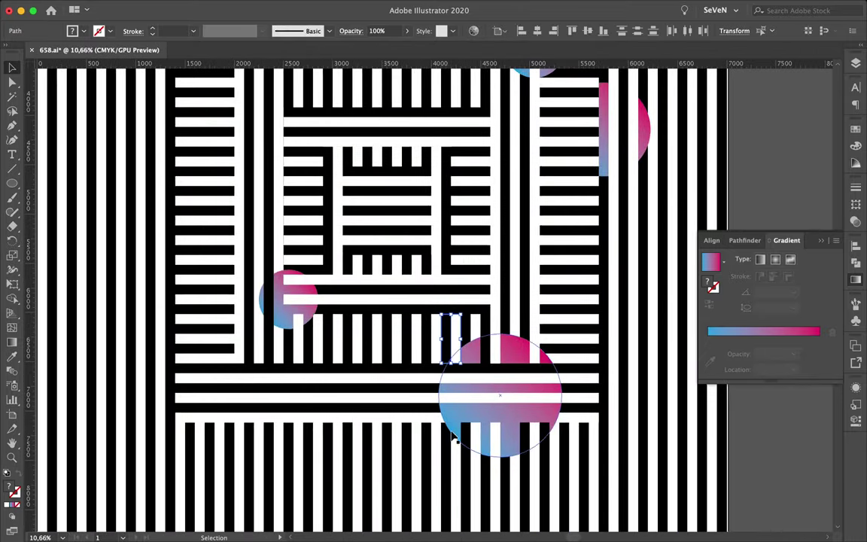
scroll(546, 444, down, 1)
Step: Copy a gradient circle as a large circle on the poster's left side
scroll(595, 394, down, 2)
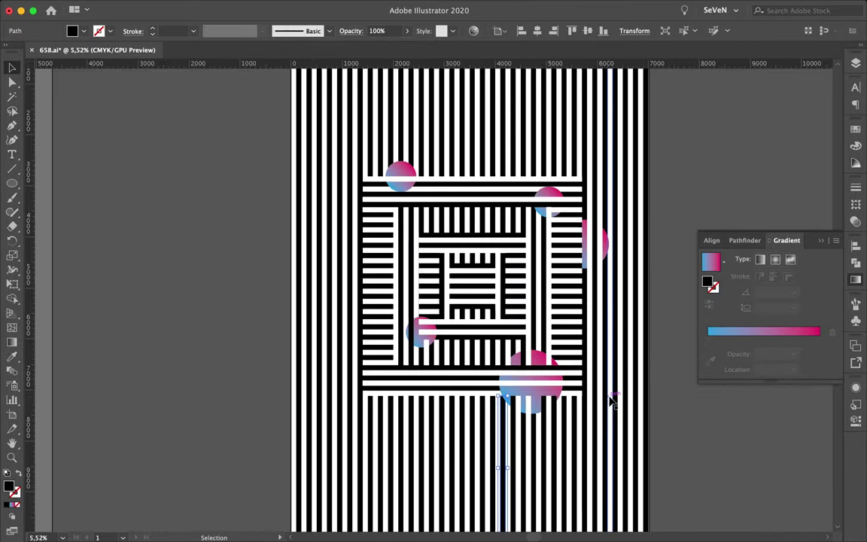
click(530, 380)
drag(530, 381, 371, 284)
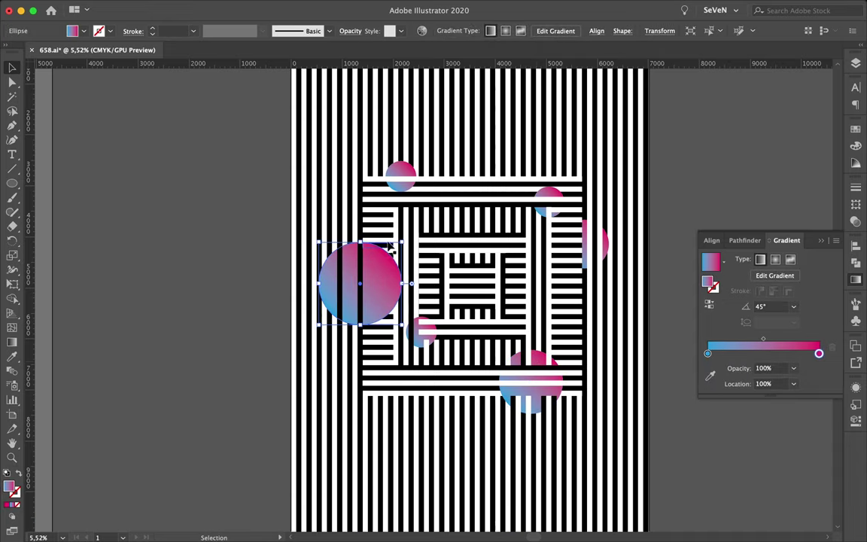
key(ctrl+shift+a)
scroll(390, 261, up, 2)
scroll(390, 261, up, 1)
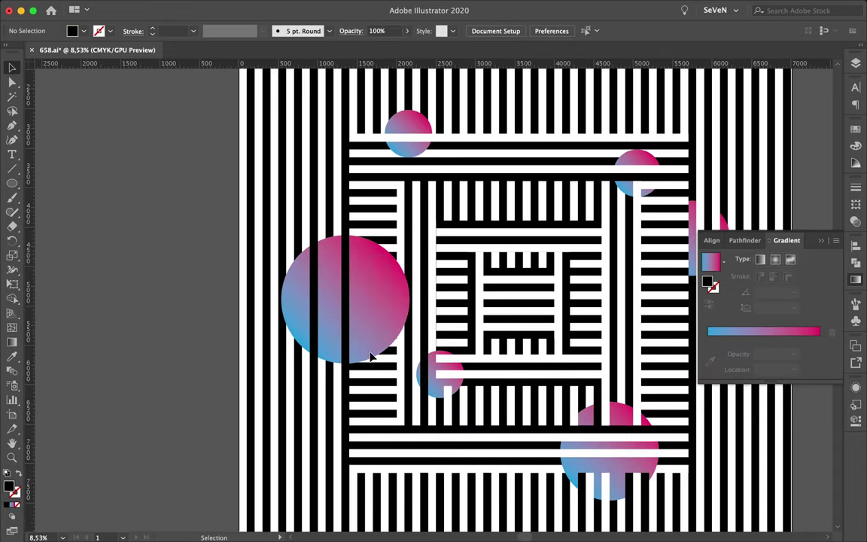
Step: Bring a stripe, a white stripe and a black stripe in front of the large left circle
right_click(381, 300)
click(411, 391)
right_click(340, 299)
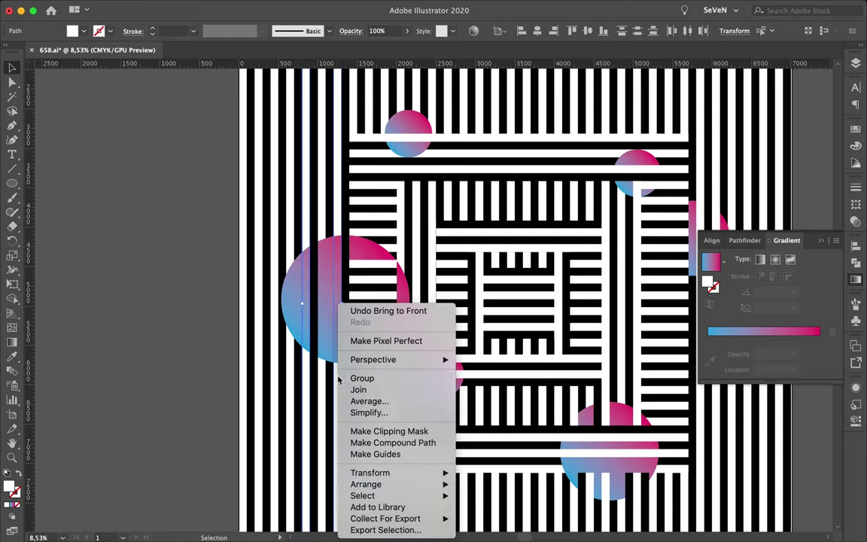
click(369, 390)
click(297, 290)
right_click(305, 286)
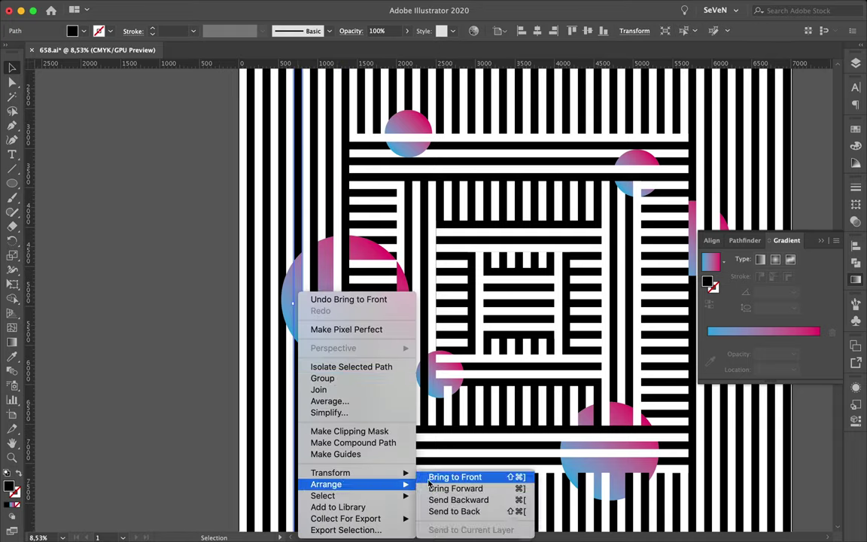
click(460, 474)
scroll(488, 226, down, 2)
click(681, 163)
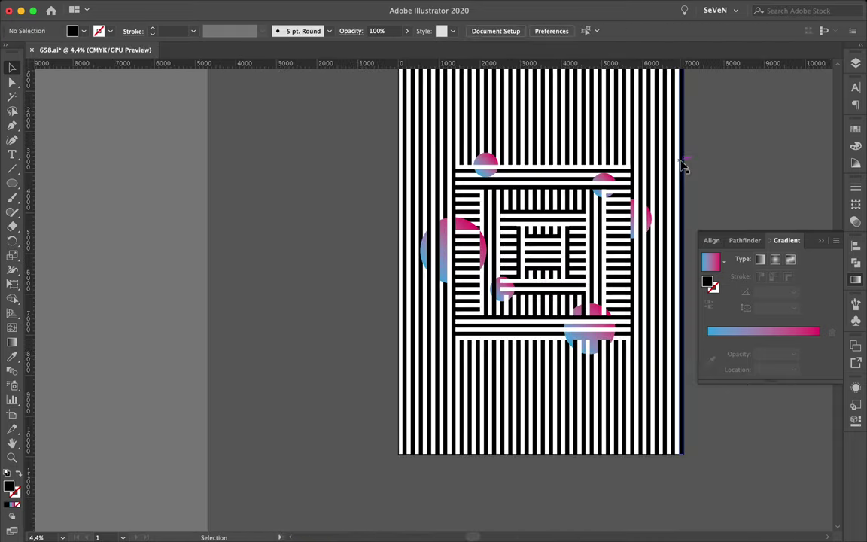
scroll(681, 163, up, 1)
Step: Copy a gradient circle into the inner square and bring a horizontal and vertical stripe over it
drag(440, 160, 542, 234)
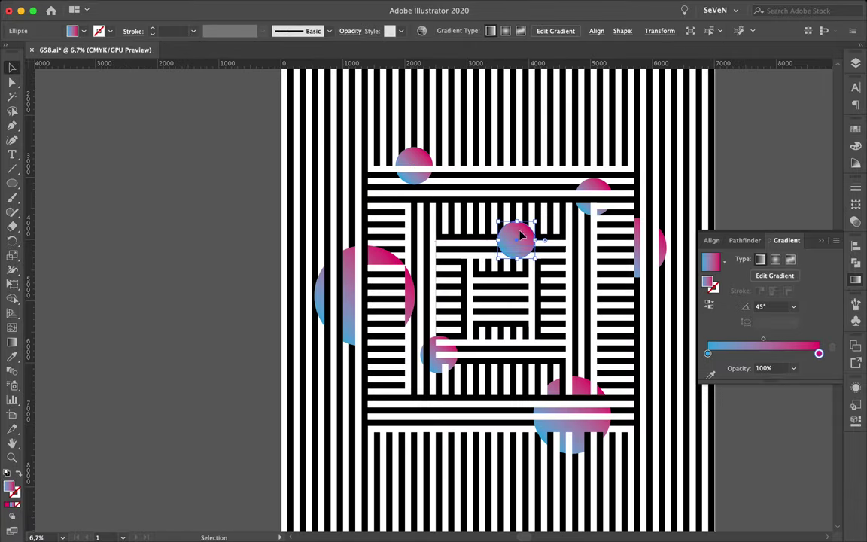
scroll(482, 248, up, 3)
click(506, 256)
right_click(504, 230)
click(656, 409)
click(553, 177)
right_click(554, 177)
click(674, 353)
Step: Bring the long vertical stripe in front of the new inner circle
click(594, 213)
click(697, 193)
scroll(697, 193, down, 4)
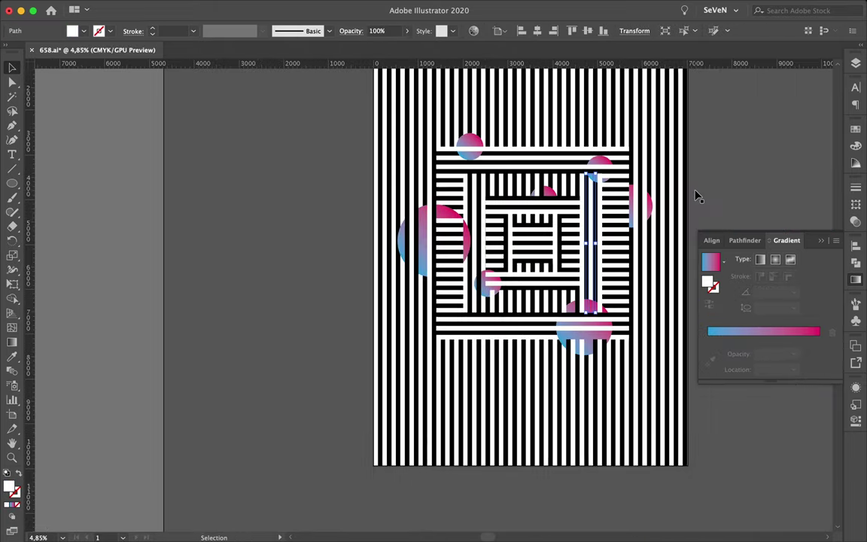
right_click(537, 341)
click(698, 472)
scroll(410, 357, up, 2)
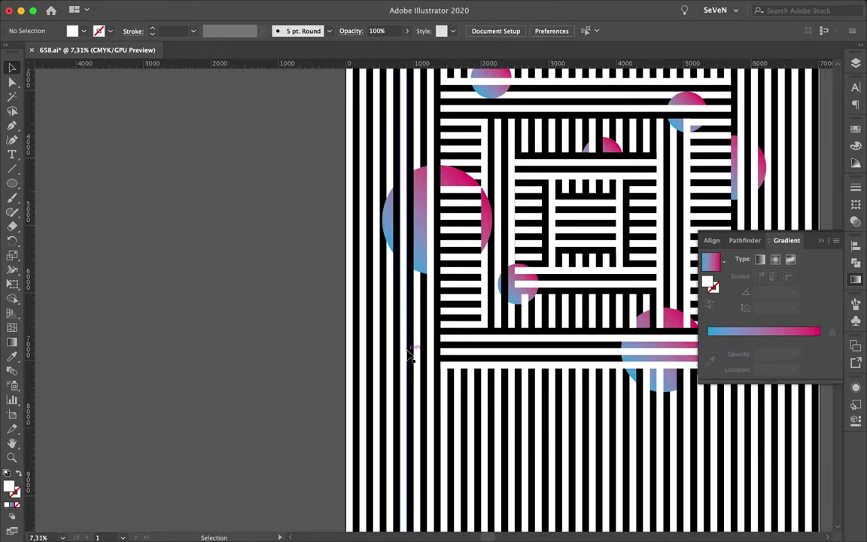
Step: Bring the stripes around the top-edge circle in front of it
right_click(478, 178)
click(638, 370)
scroll(240, 274, down, 2)
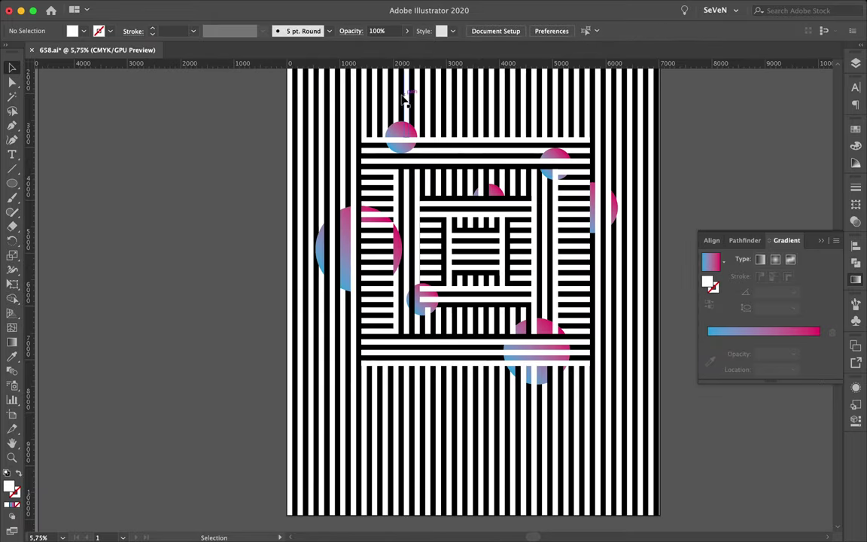
right_click(398, 99)
click(281, 228)
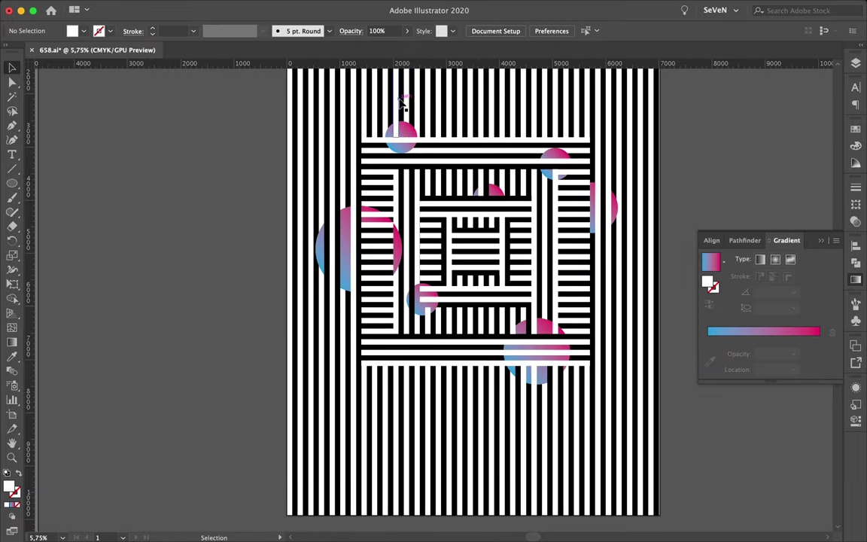
scroll(401, 106, up, 2)
right_click(404, 117)
click(406, 111)
right_click(403, 109)
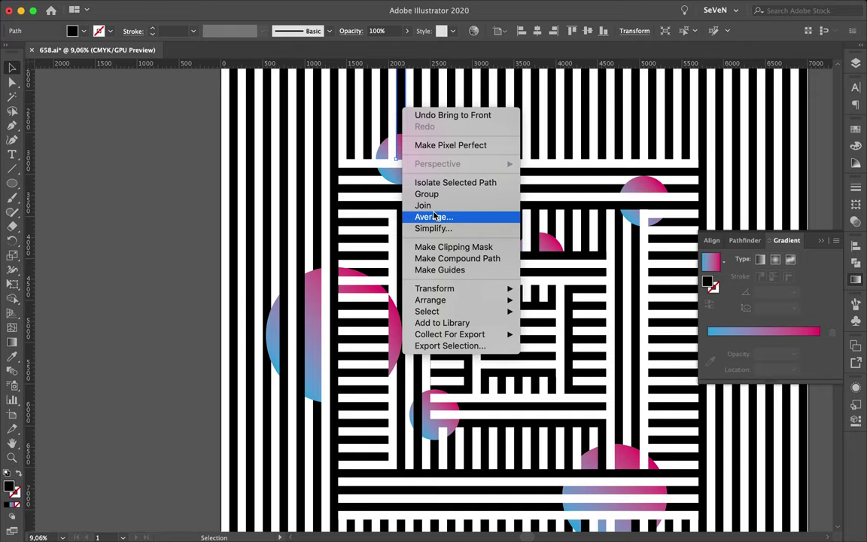
click(299, 244)
scroll(300, 244, down, 1)
scroll(299, 244, down, 2)
scroll(580, 224, up, 1)
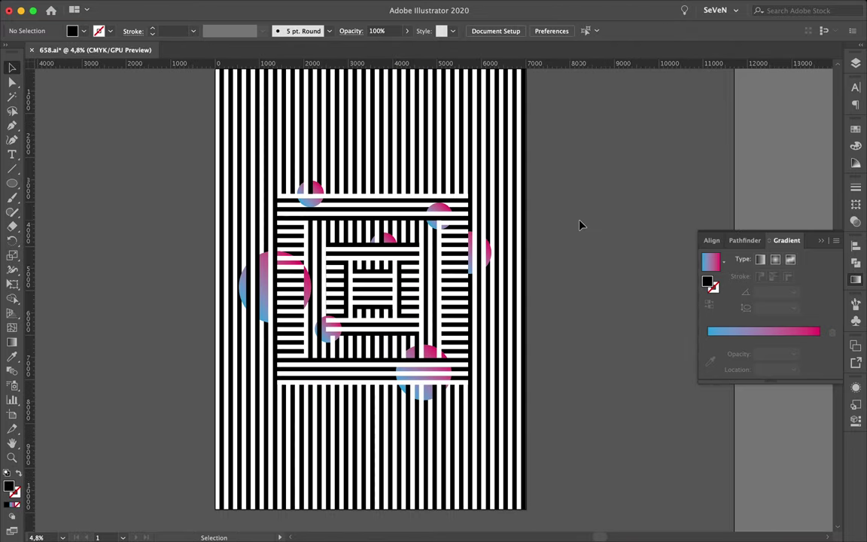
Step: Copy the pink-blue gradient onto the selected stripe and a top vertical stripe with the Eyedropper
click(262, 292)
key(v)
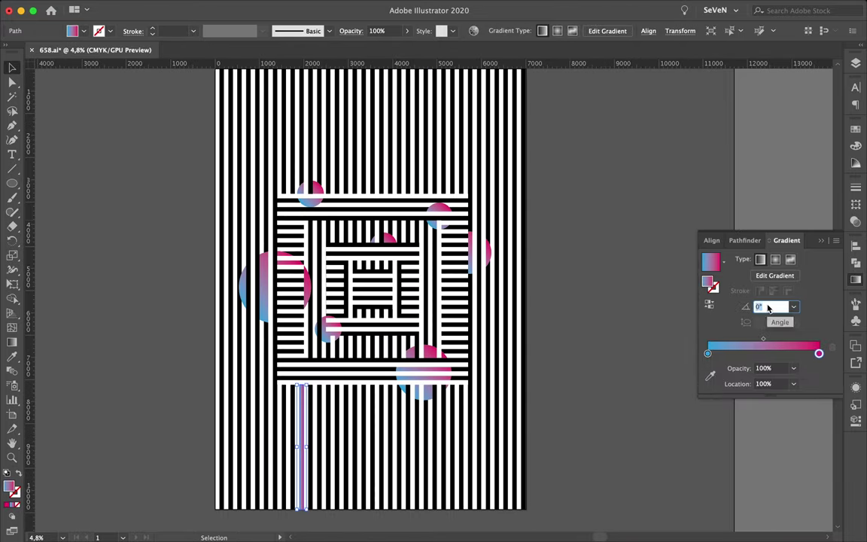
click(627, 310)
click(426, 172)
scroll(425, 175, up, 2)
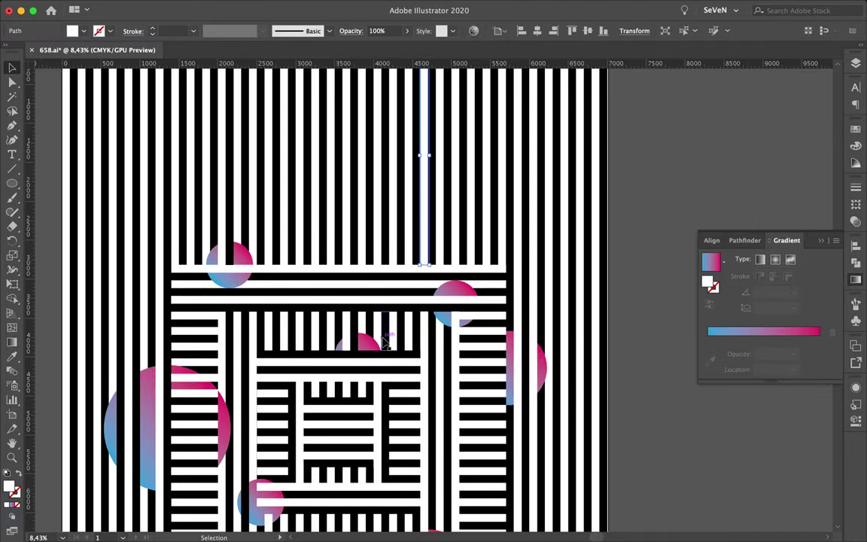
scroll(385, 342, down, 1)
key(i)
click(263, 467)
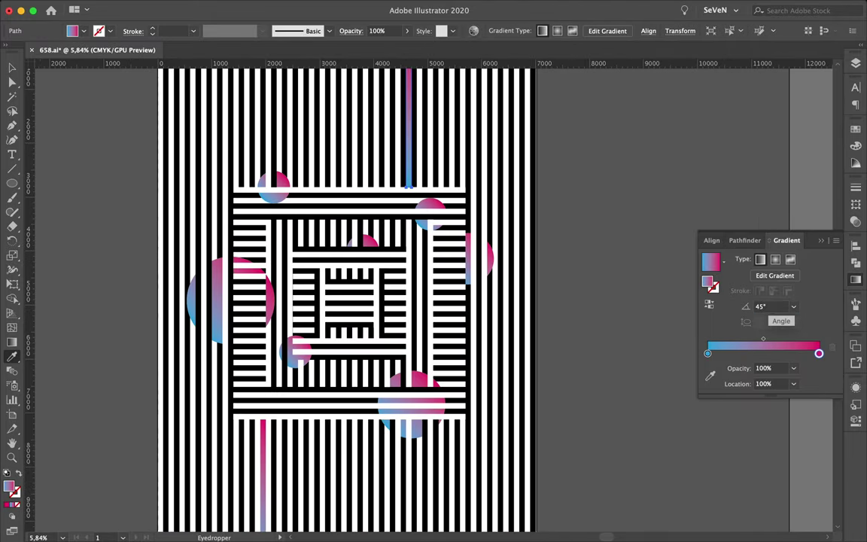
key(v)
click(598, 284)
Step: Give the central horizontal stripe group the pink-blue gradient
scroll(595, 292, down, 1)
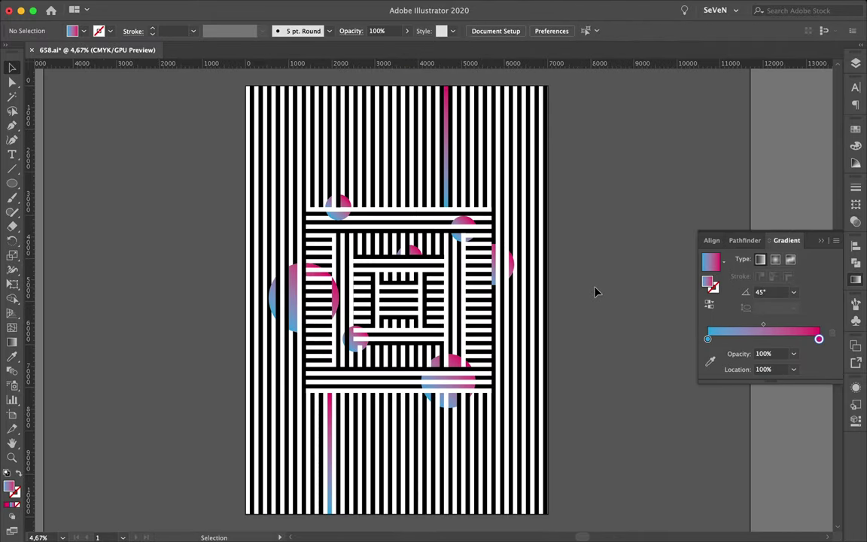
click(403, 295)
key(i)
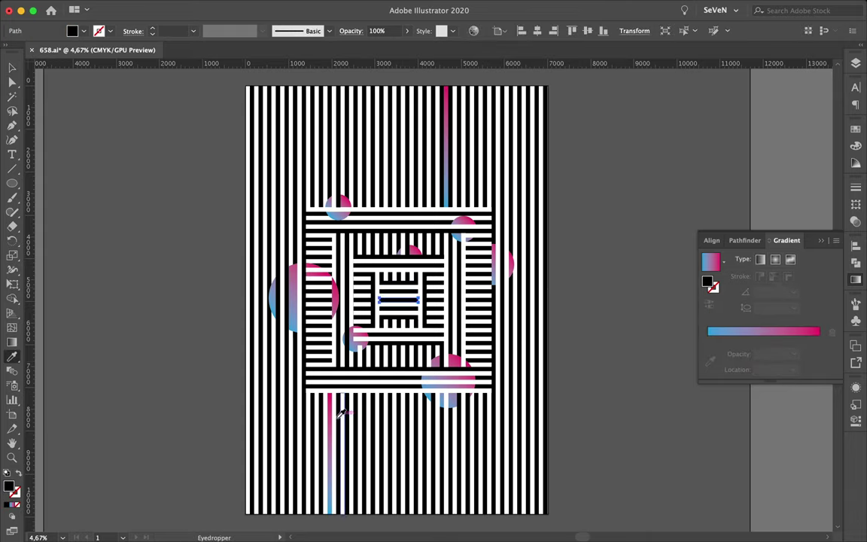
click(711, 261)
key(v)
click(650, 296)
scroll(650, 295, down, 1)
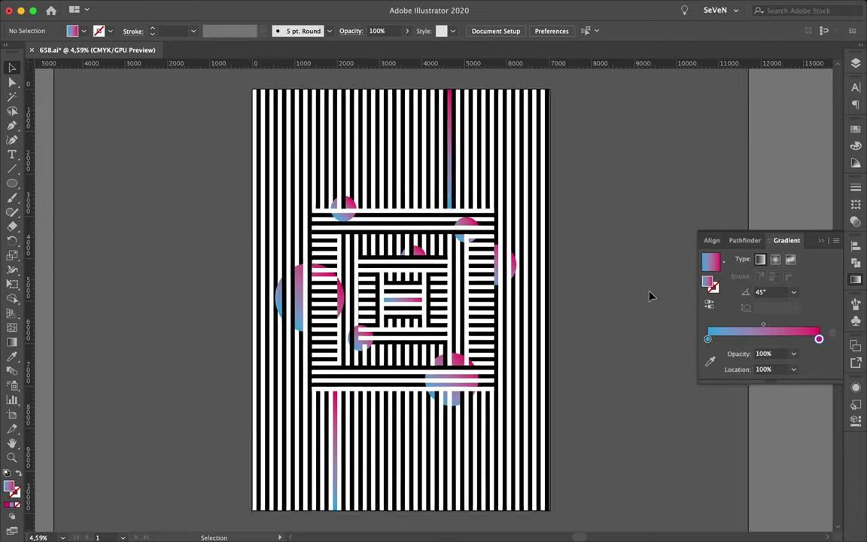
scroll(363, 211, down, 2)
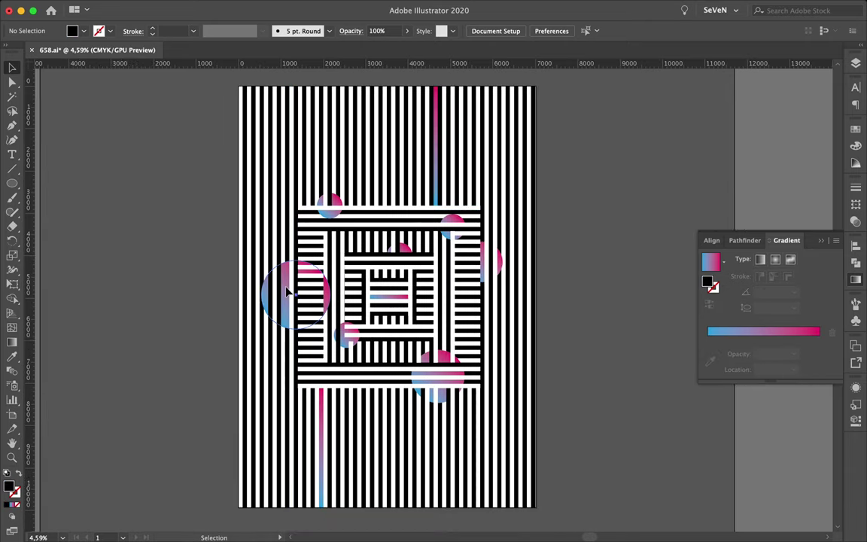
Step: Copy the left gradient circle to the poster's top edge and bring a stripe in front of it
drag(286, 273, 345, 107)
scroll(345, 106, up, 3)
click(362, 226)
right_click(359, 170)
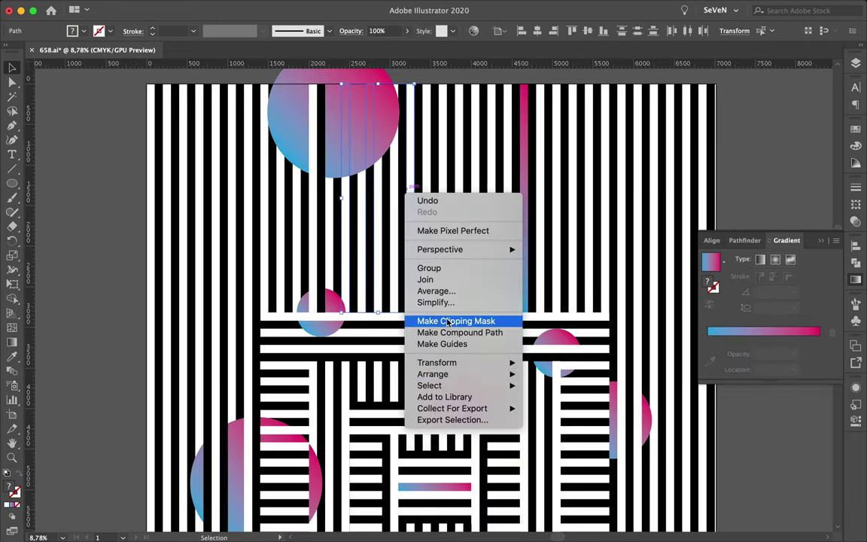
click(505, 361)
right_click(283, 188)
click(327, 276)
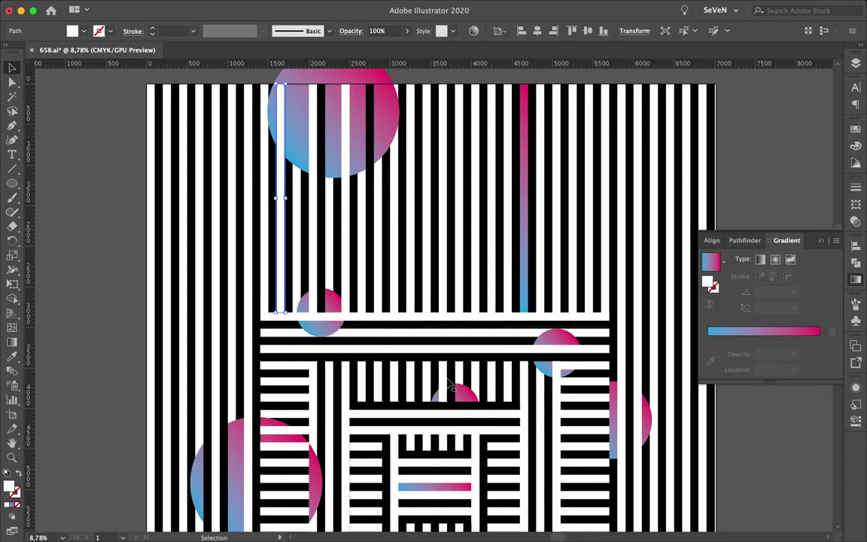
Step: Bring the vertical stripe in front of the top gradient circle
click(296, 140)
click(447, 120)
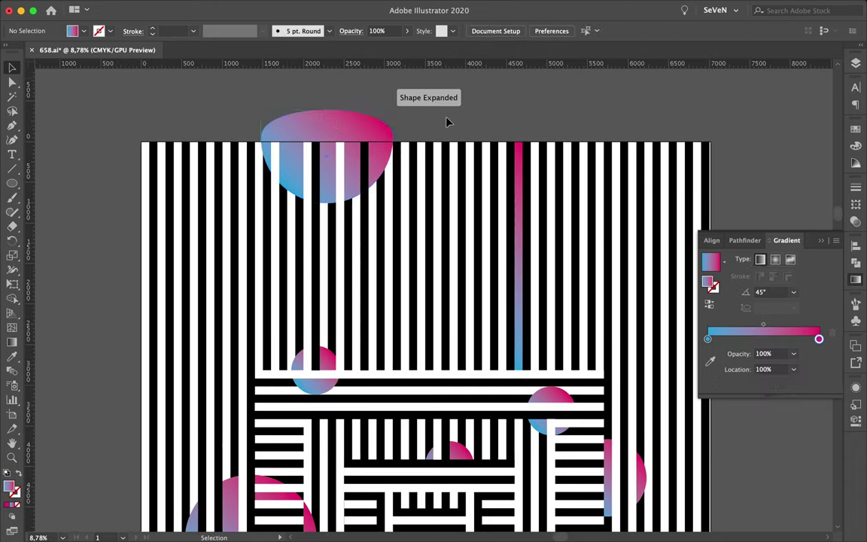
scroll(432, 185, down, 3)
scroll(433, 185, down, 3)
right_click(347, 117)
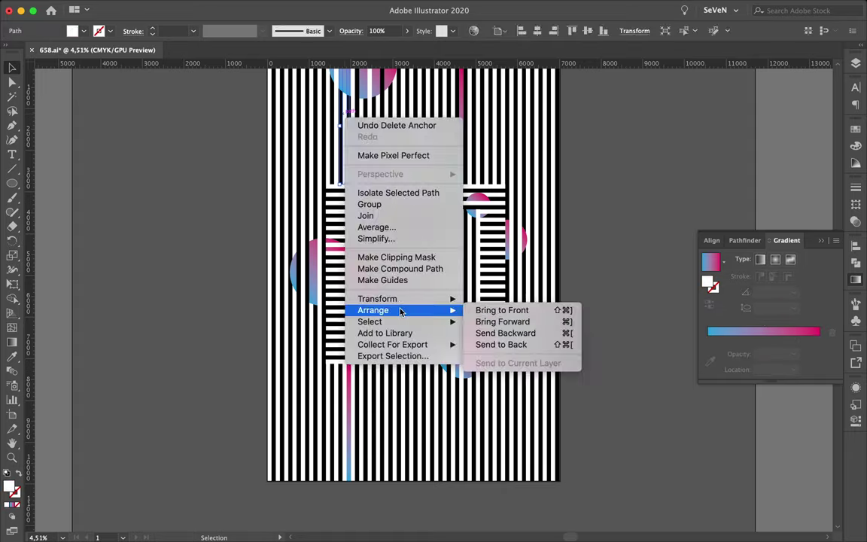
click(640, 213)
scroll(641, 213, up, 2)
scroll(354, 160, up, 5)
right_click(349, 165)
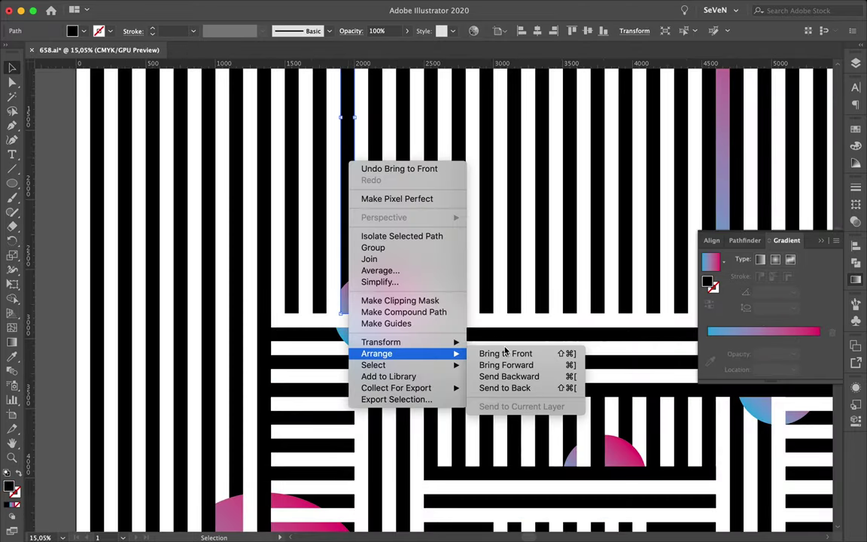
click(493, 354)
scroll(493, 353, down, 3)
scroll(467, 325, up, 2)
scroll(782, 126, down, 3)
click(782, 126)
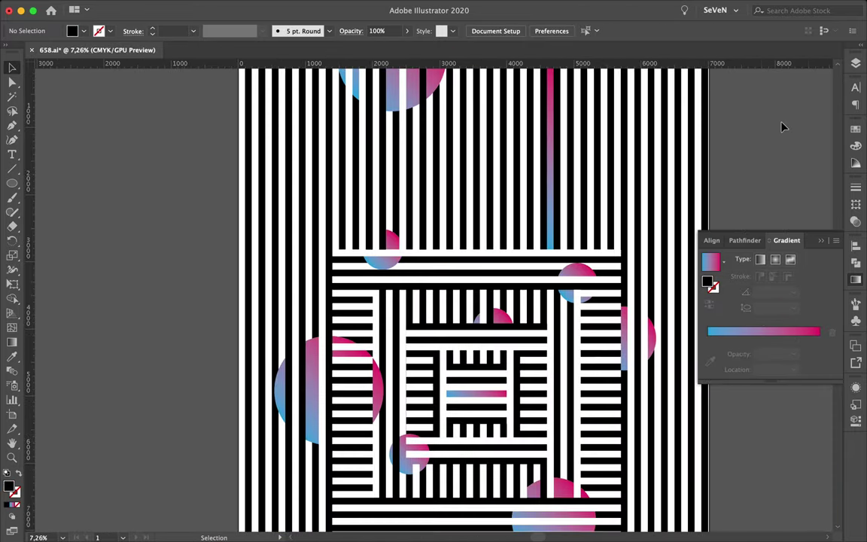
Step: Drop a gradient circle on the bottom edge, bring it to front, and drag the artwork to Photoshop
scroll(783, 125, down, 3)
drag(510, 75, 669, 470)
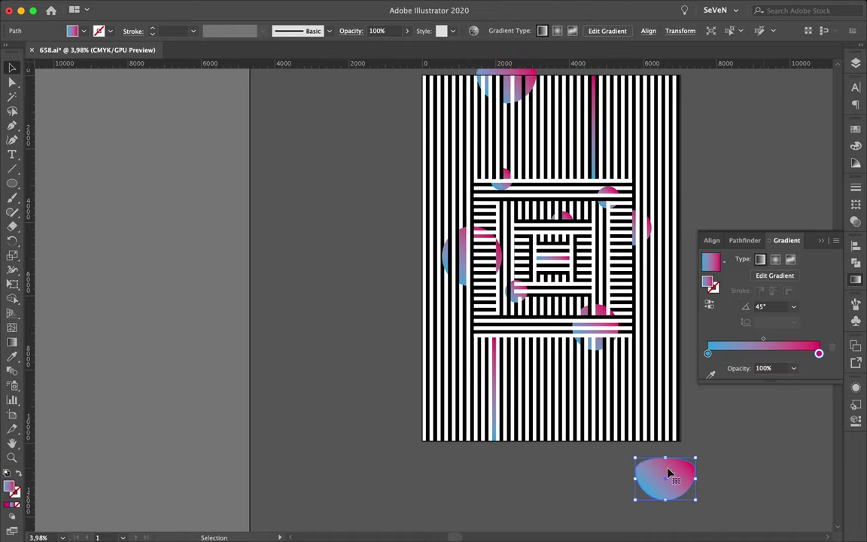
scroll(782, 537, down, 3)
drag(653, 411, 654, 412)
scroll(654, 435, up, 3)
click(600, 345)
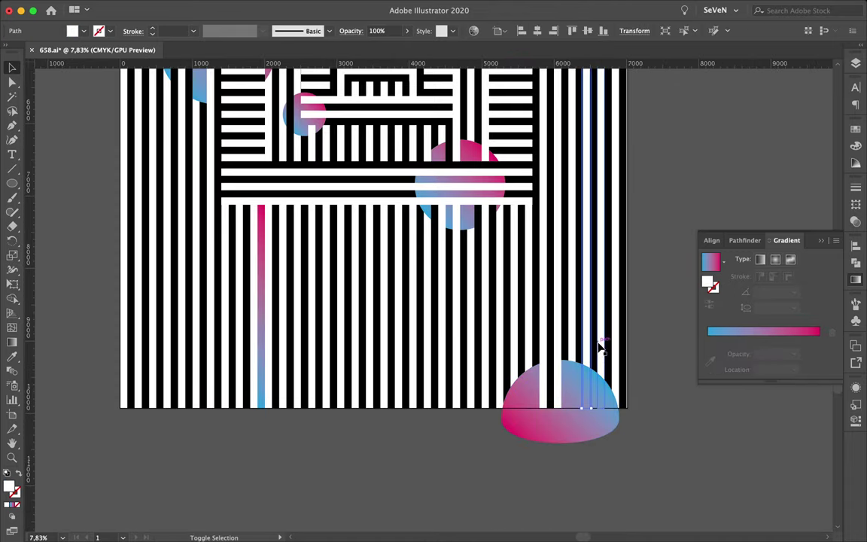
right_click(522, 365)
click(677, 474)
scroll(668, 406, down, 3)
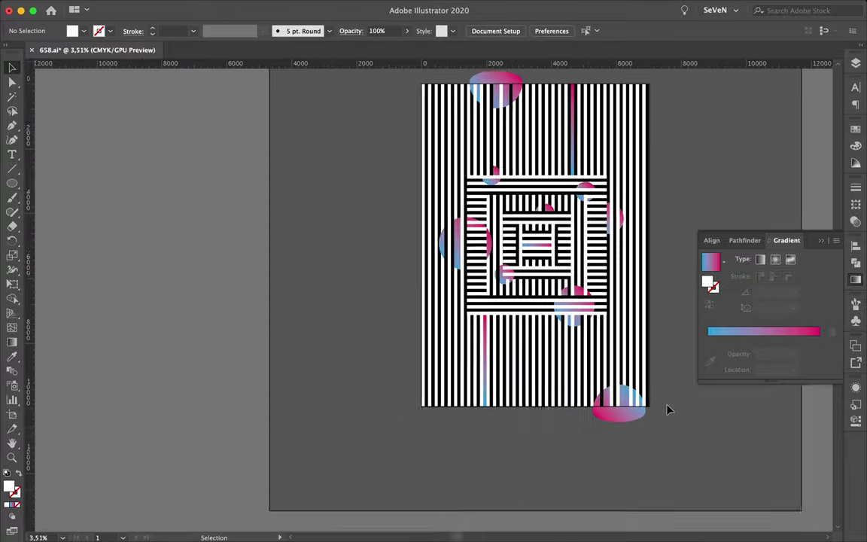
scroll(667, 407, up, 1)
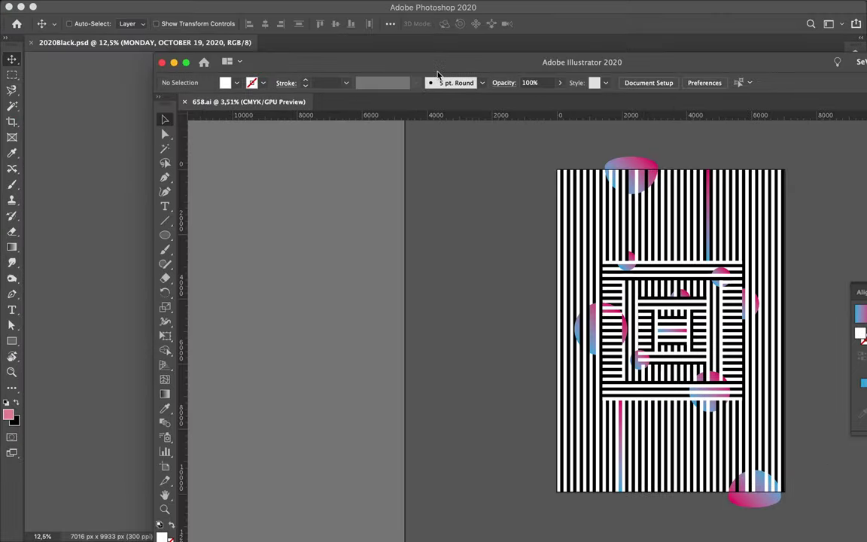
mouse_move(717, 301)
mouse_down()
mouse_move(118, 300)
mouse_move(296, 276)
mouse_up()
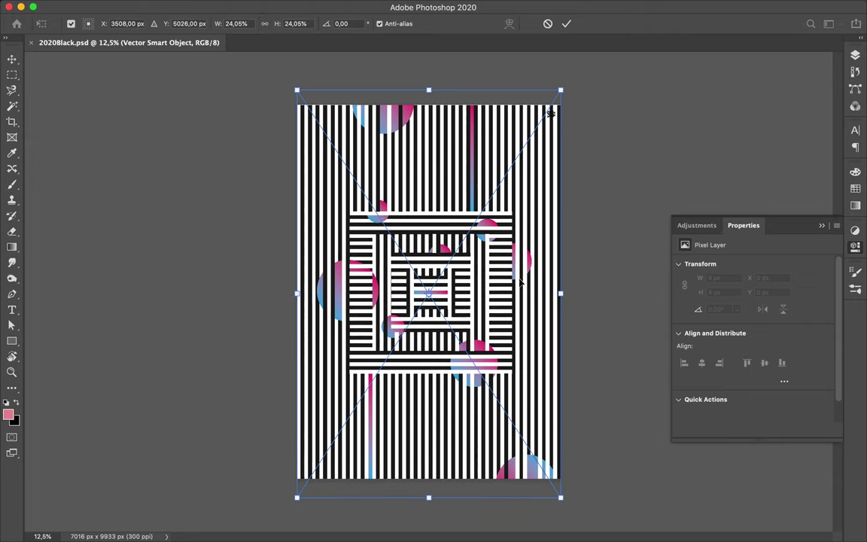
Step: Place the artwork, move its layer above Layer 0, and discard a trial Hue/Saturation layer
key(Return)
click(856, 55)
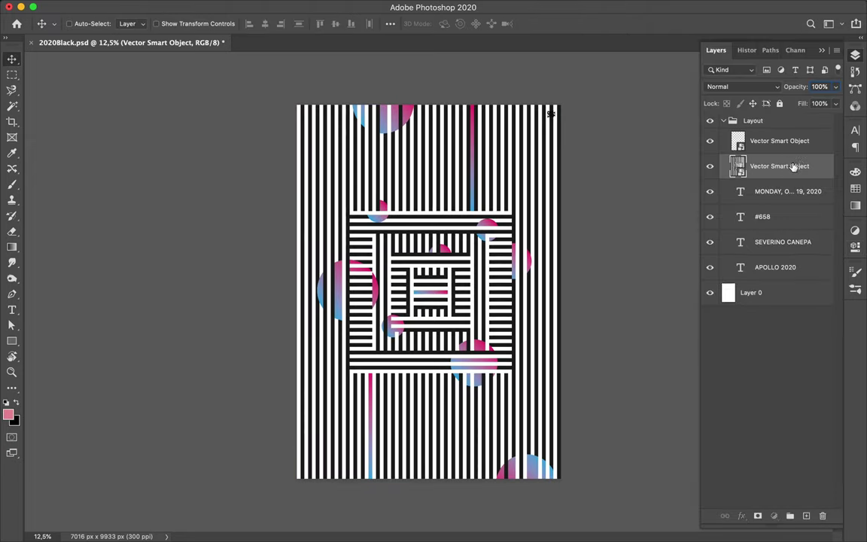
drag(798, 166, 783, 279)
click(774, 516)
click(805, 406)
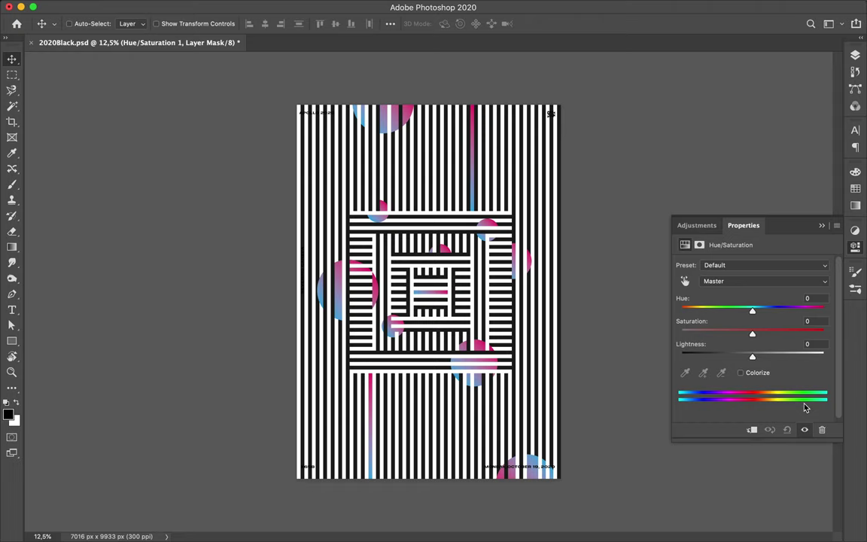
click(855, 55)
key(Delete)
Step: Add a Vibrance adjustment layer with Vibrance +18 and Saturation +29
click(774, 516)
click(764, 447)
mouse_move(752, 276)
mouse_down()
mouse_move(677, 276)
mouse_move(828, 276)
mouse_up()
mouse_move(752, 300)
mouse_down()
mouse_move(710, 303)
mouse_move(821, 301)
mouse_move(762, 302)
mouse_up()
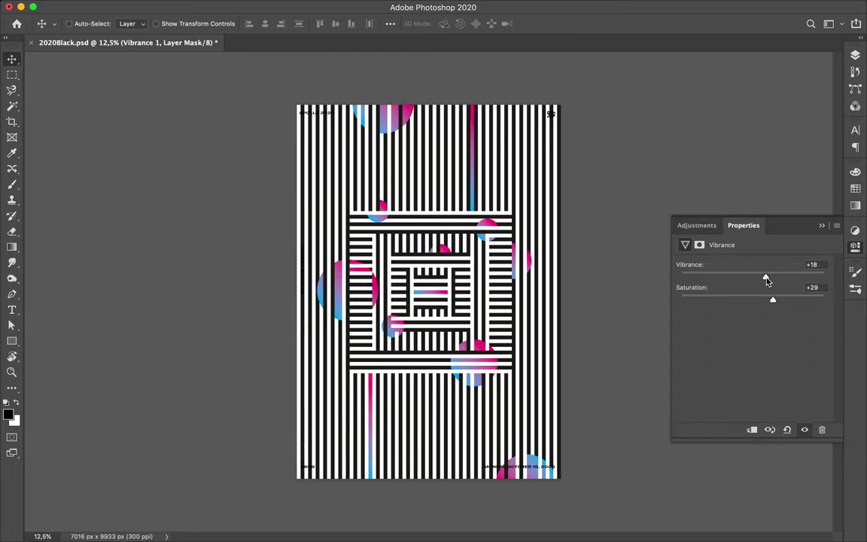
click(856, 55)
Step: Draw a white box behind the top-right logo, narrowed to fit it
click(753, 317)
key(alt+bracketright)
key(alt+bracketright)
key(u)
scroll(593, 94, up, 2)
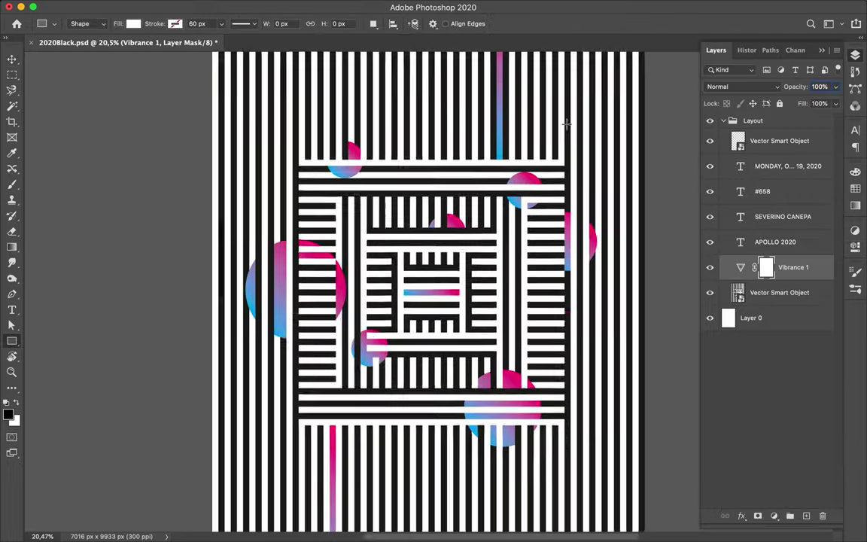
scroll(523, 128, up, 2)
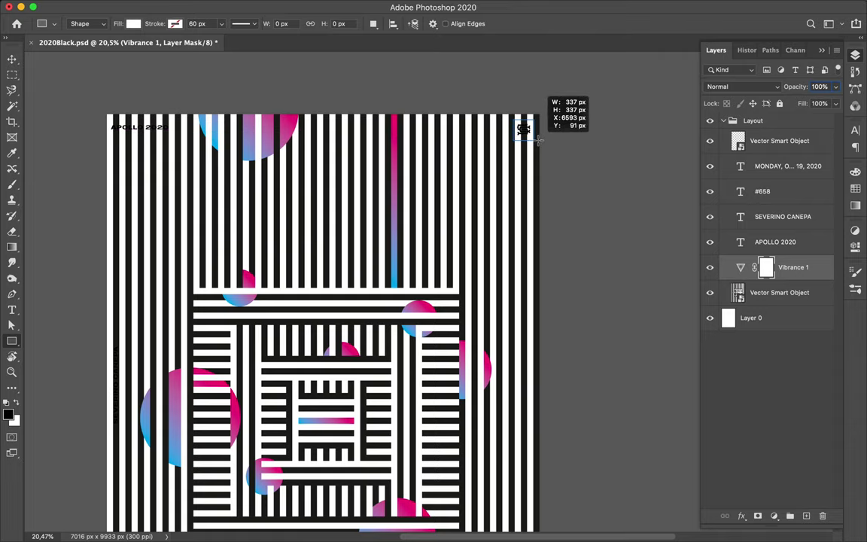
drag(534, 138, 527, 135)
key(v)
scroll(458, 224, up, 2)
key(ctrl+t)
alt+drag(450, 214, 445, 215)
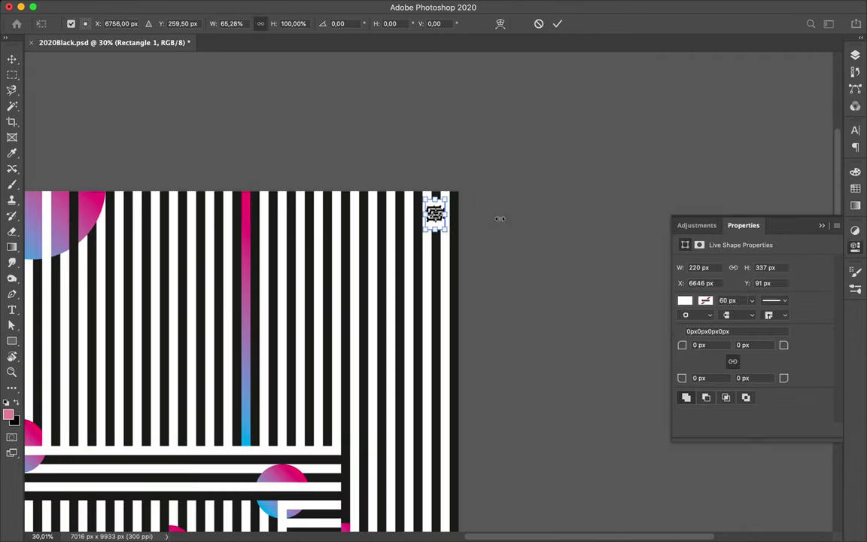
key(Return)
Step: Draw a white box behind the APOLLO 2020 title
scroll(446, 233, left, 3)
scroll(445, 232, left, 7)
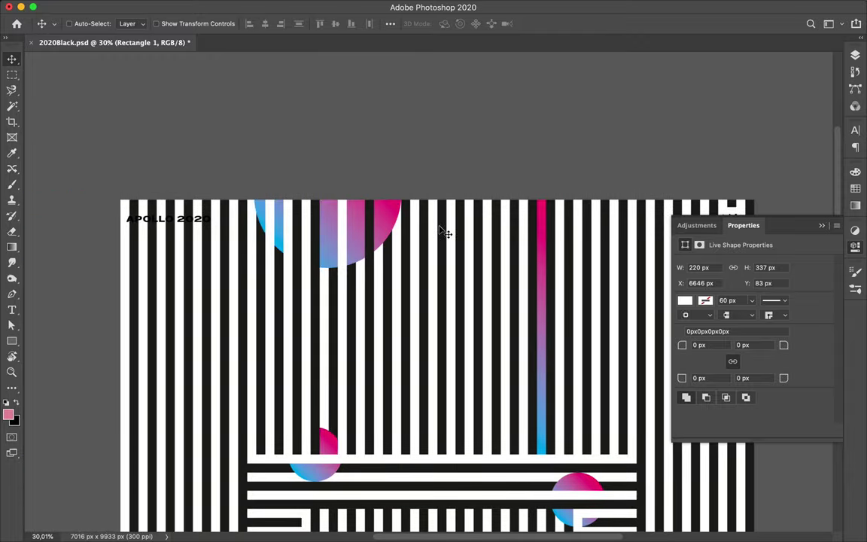
key(u)
drag(112, 209, 217, 232)
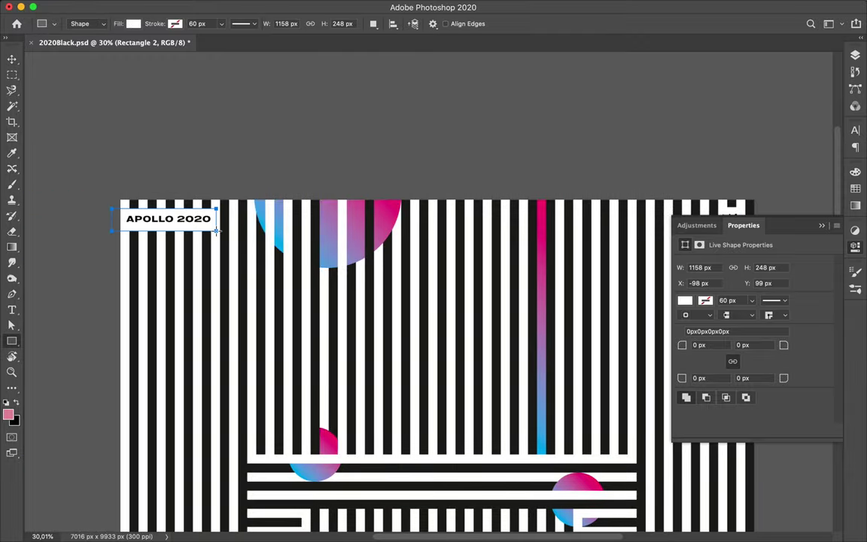
key(v)
Step: Copy a white box, rotate it vertical, and stretch it to 248 × 1409 px behind the name label
alt+drag(213, 230, 184, 248)
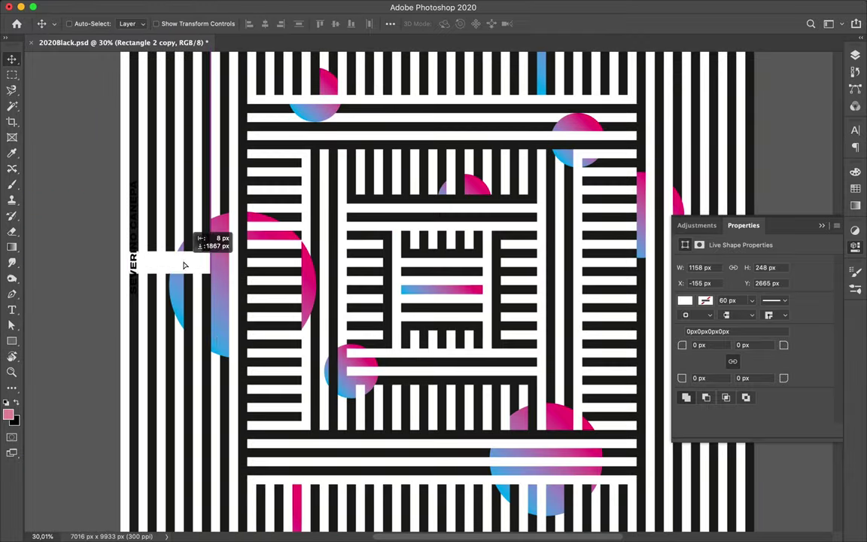
key(ctrl+t)
mouse_move(186, 198)
mouse_down()
mouse_move(85, 152)
mouse_move(107, 148)
mouse_up()
key(Return)
drag(113, 226, 134, 248)
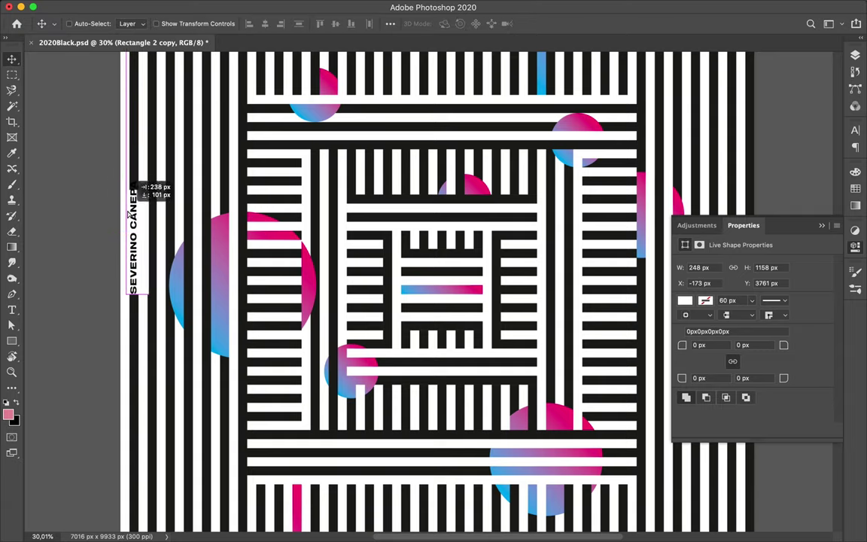
key(ctrl+t)
drag(135, 196, 136, 174)
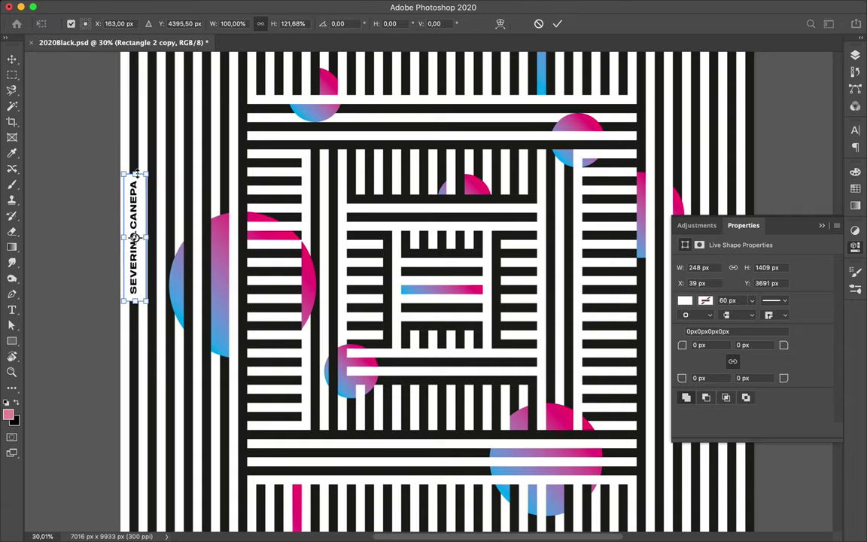
key(Return)
key(ctrl+minus)
key(ctrl+minus)
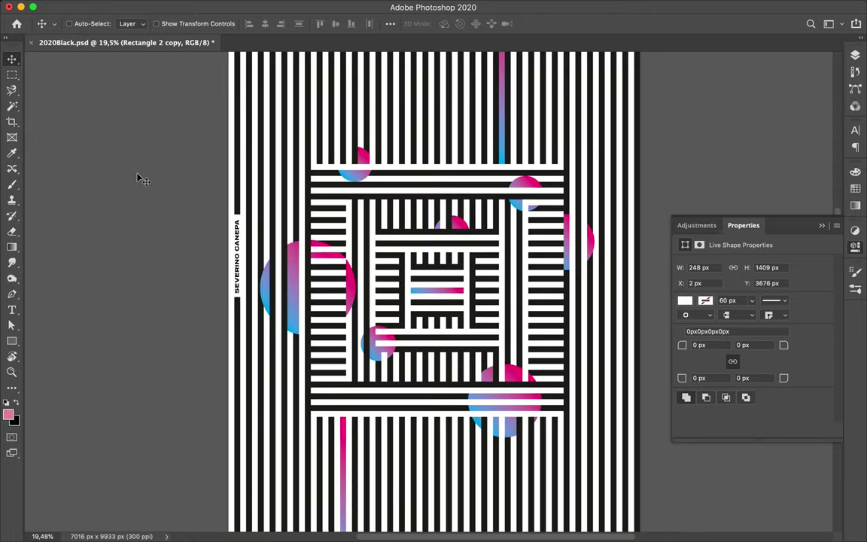
scroll(139, 179, up, 3)
Step: Rotate the date text −90° and move it up the poster's left edge
drag(299, 340, 345, 486)
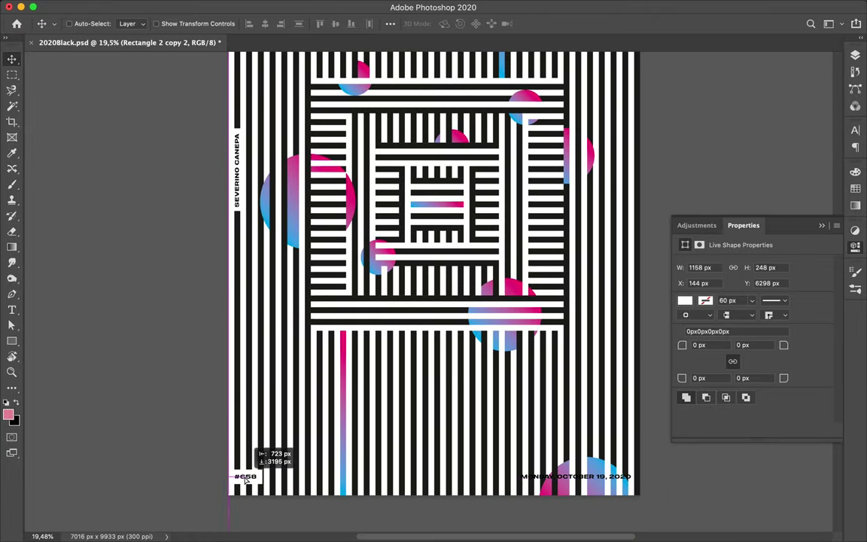
drag(540, 482, 569, 483)
key(ctrl+z)
drag(525, 461, 243, 381)
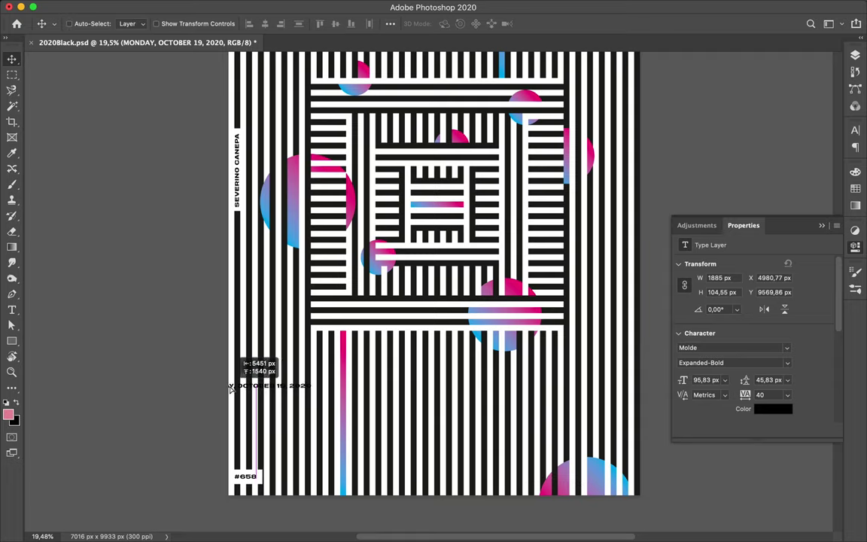
key(ctrl+t)
drag(317, 380, 226, 300)
key(Return)
drag(239, 362, 243, 204)
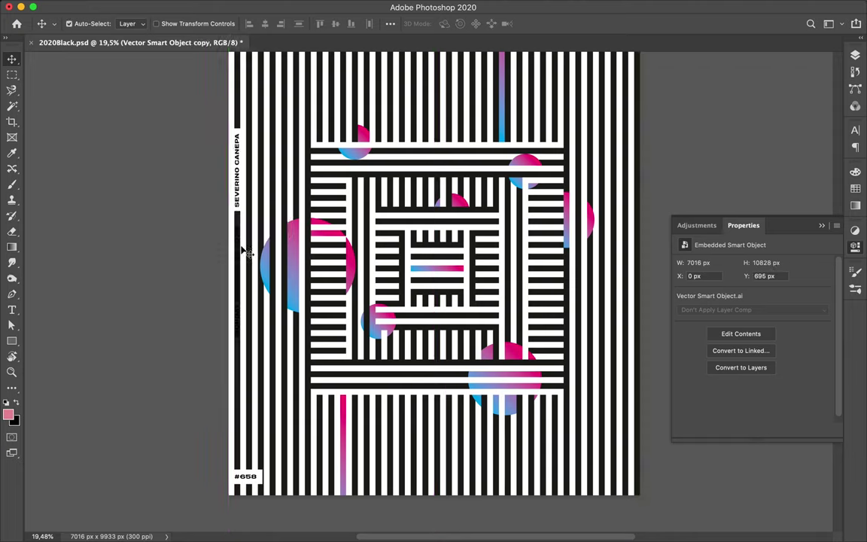
Step: Extend the name label's white strip down to back the date too
drag(238, 174, 238, 223)
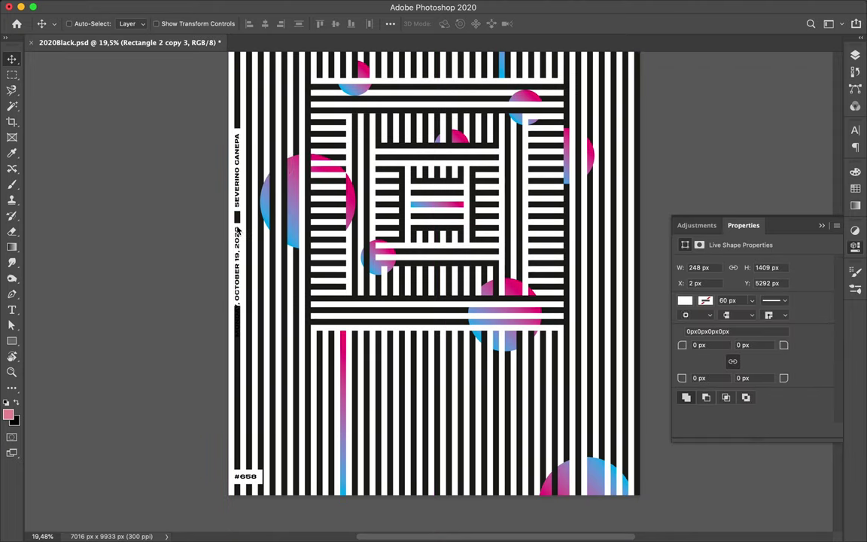
key(ctrl+t)
drag(237, 278, 236, 345)
key(Escape)
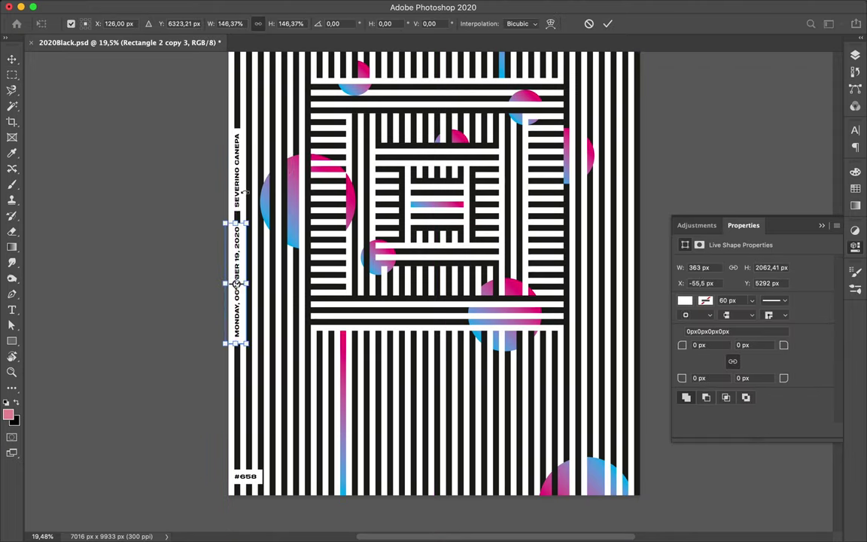
key(ctrl+t)
drag(237, 170, 236, 349)
key(Return)
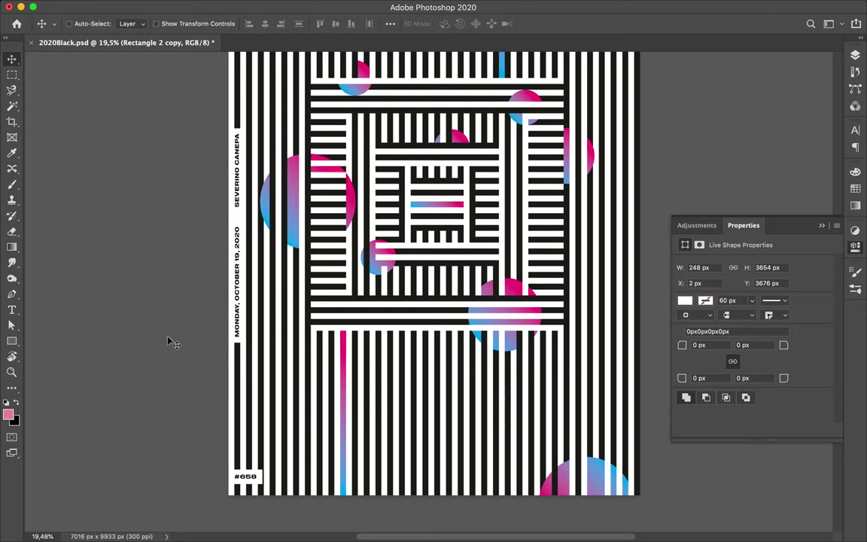
Step: Trim the white strip to end just below the date, 3539 px tall, and save the poster
key(ctrl+0)
click(279, 329)
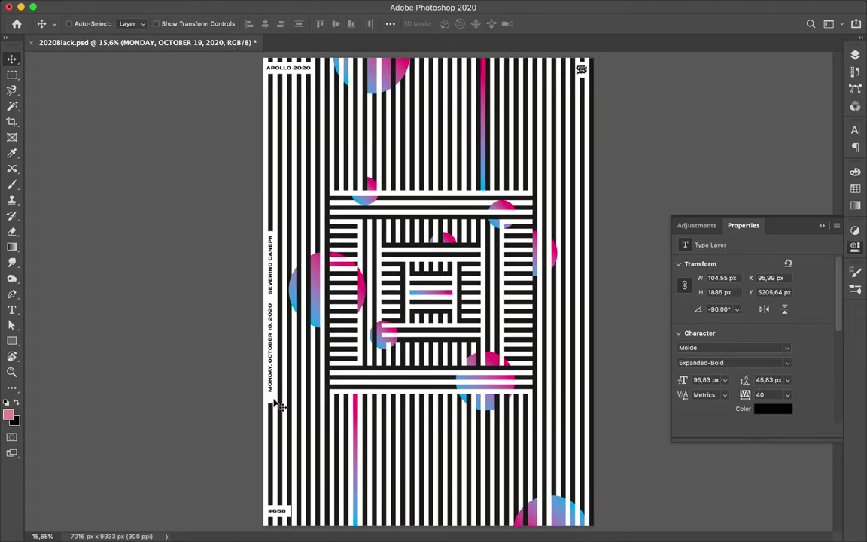
key(ctrl+t)
drag(271, 382, 273, 399)
key(Return)
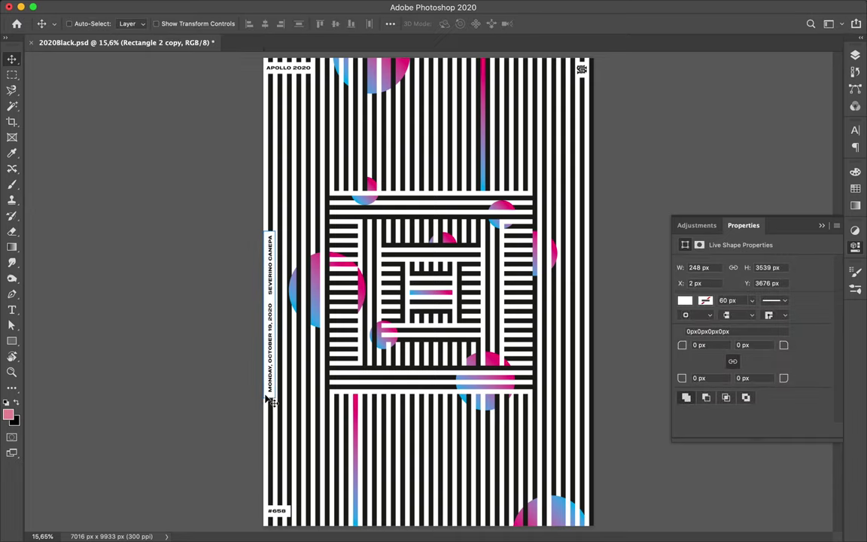
scroll(222, 397, down, 1)
key(ctrl+s)
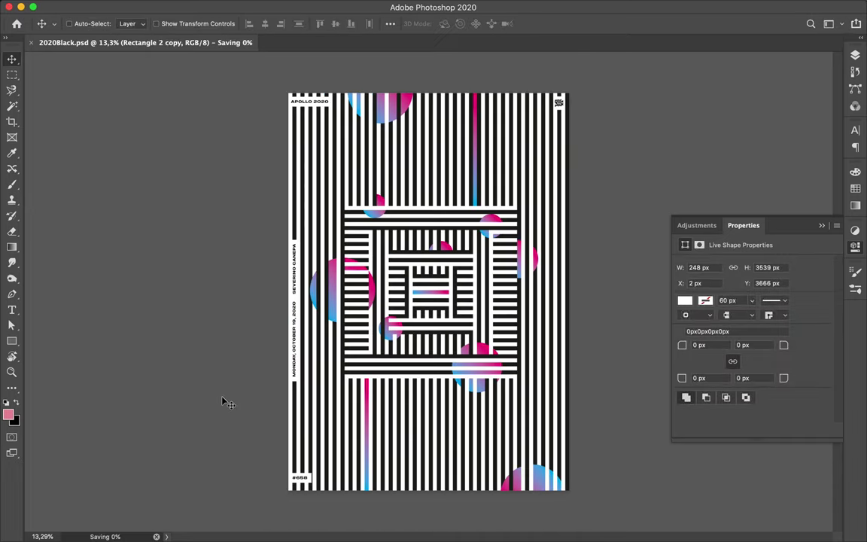
click(607, 7)
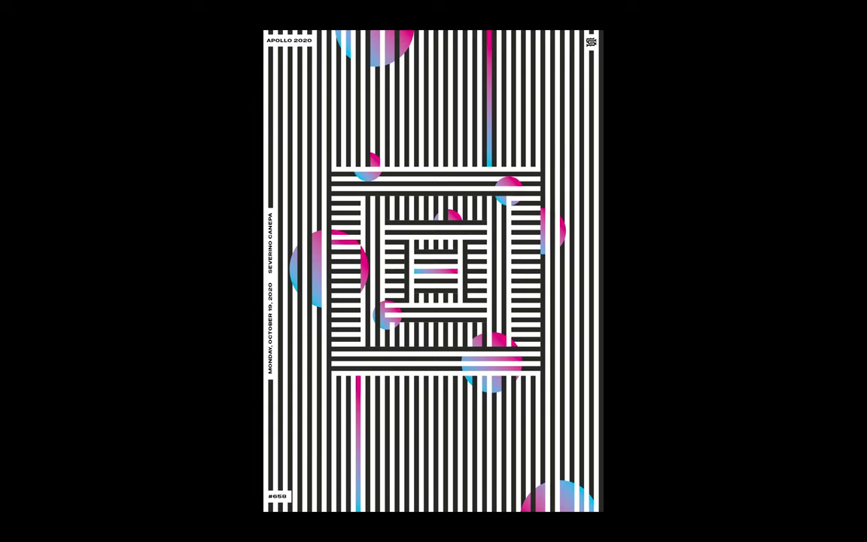